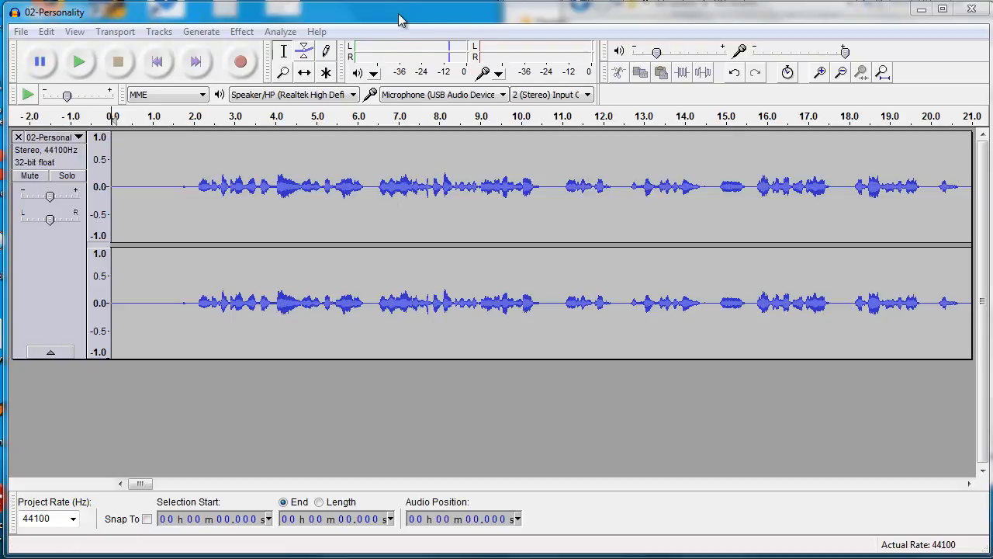
left_click_drag(398, 14, 401, 19)
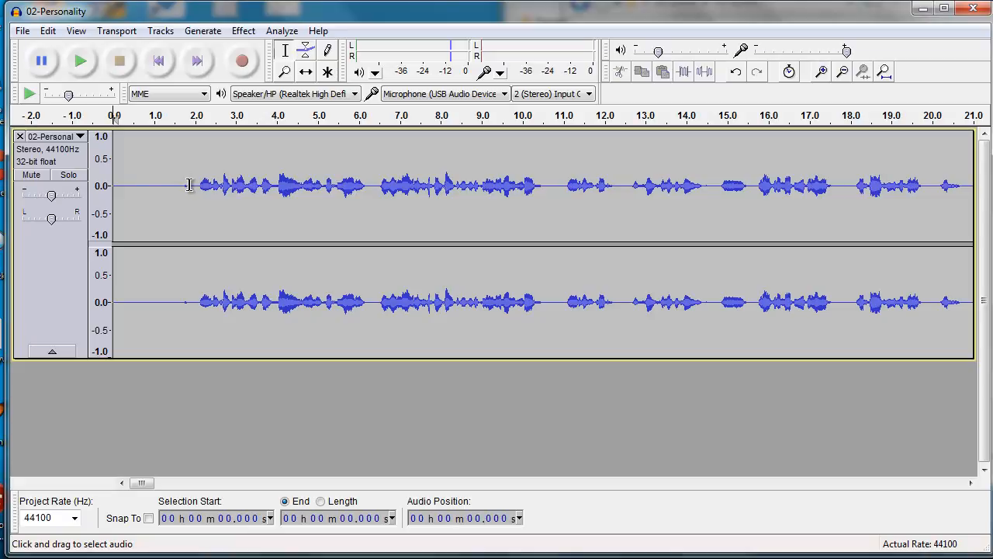
left_click_drag(189, 184, 91, 192)
left_click(158, 183)
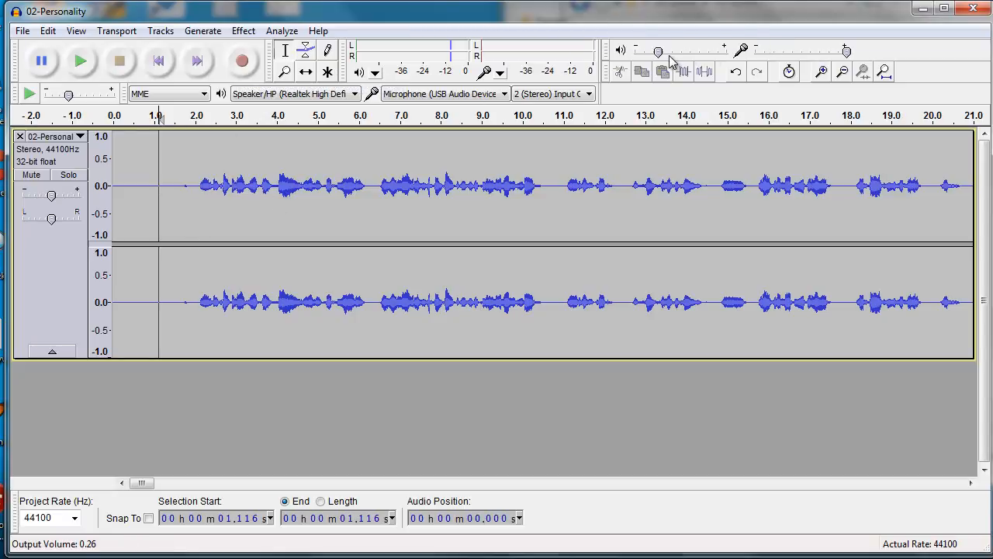
mouse_move(644, 59)
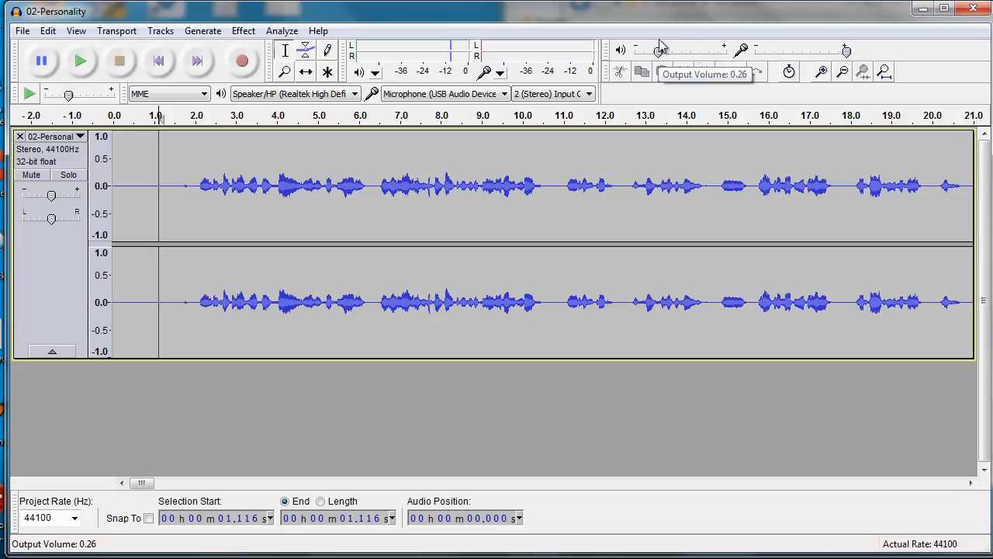
mouse_move(675, 51)
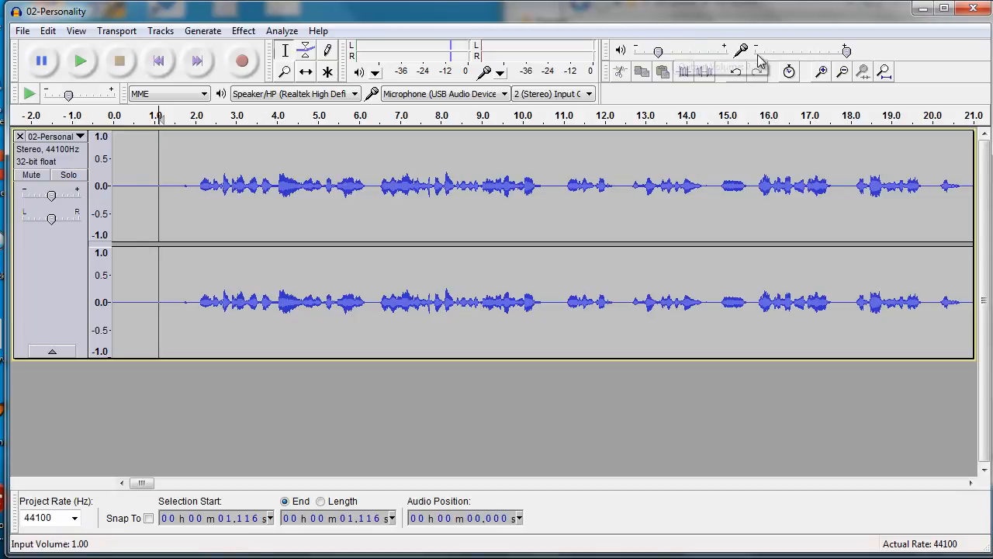
mouse_move(757, 55)
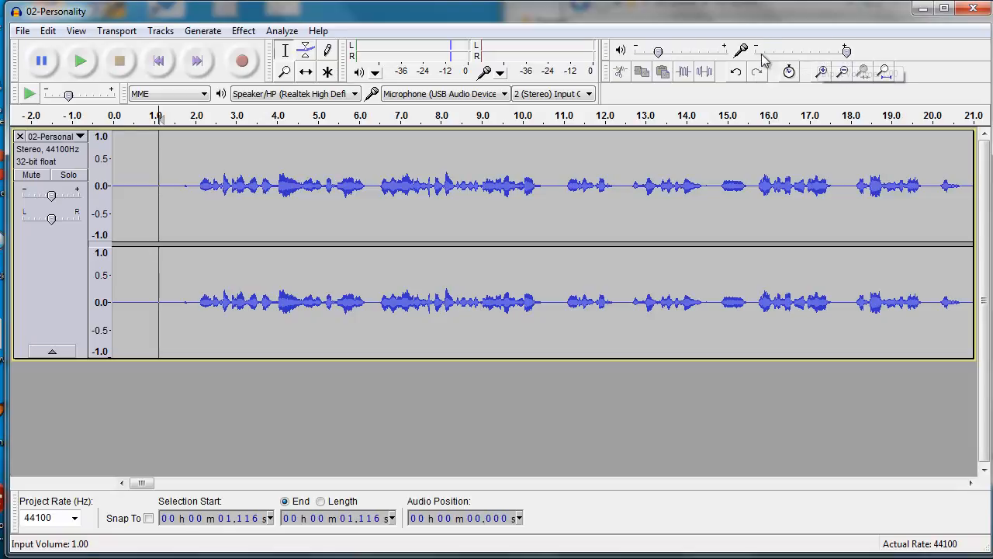
Zoom out the timeline until the whole 02-Personality recording fits in view, and examine its full waveform
left_click(844, 73)
left_click(844, 74)
left_click(844, 74)
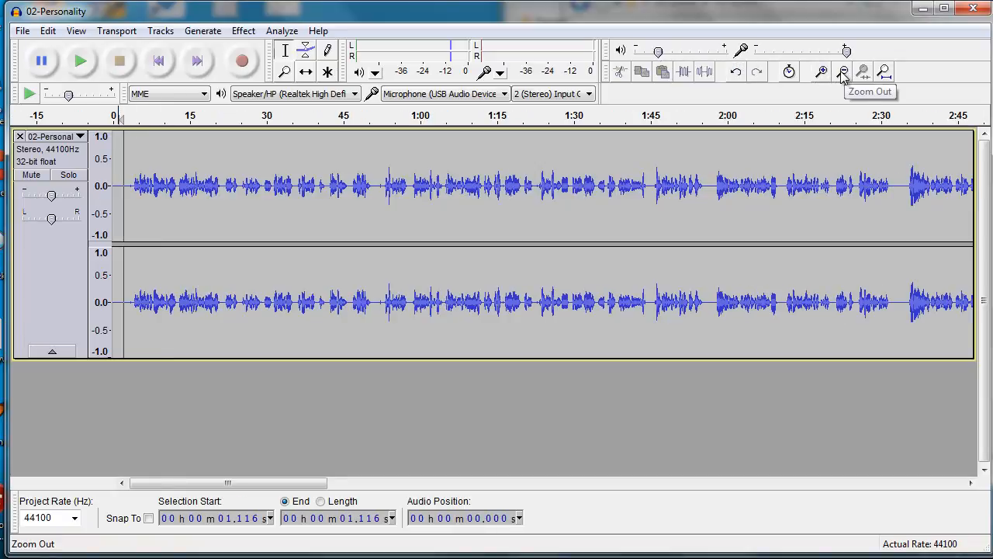
left_click(843, 75)
left_click(844, 74)
left_click(844, 74)
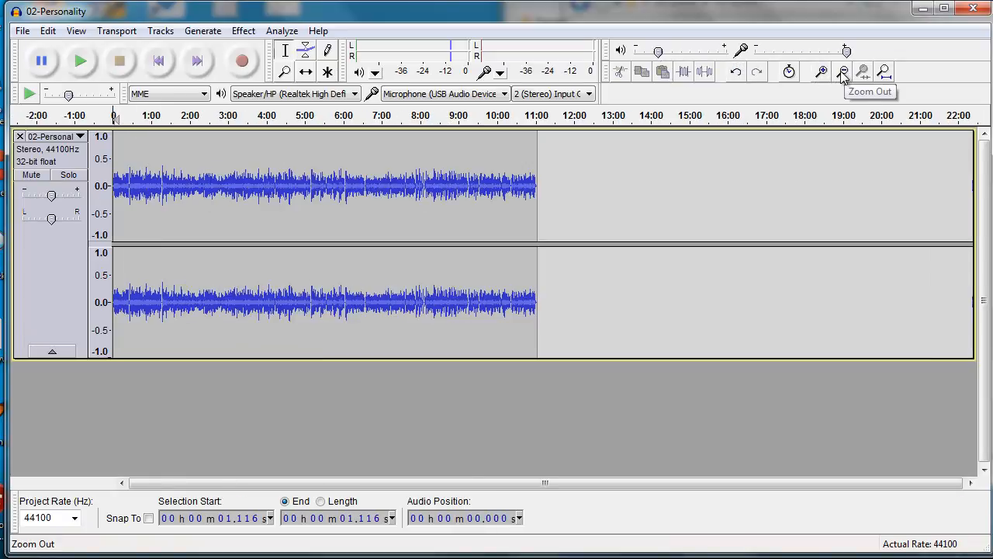
left_click(821, 73)
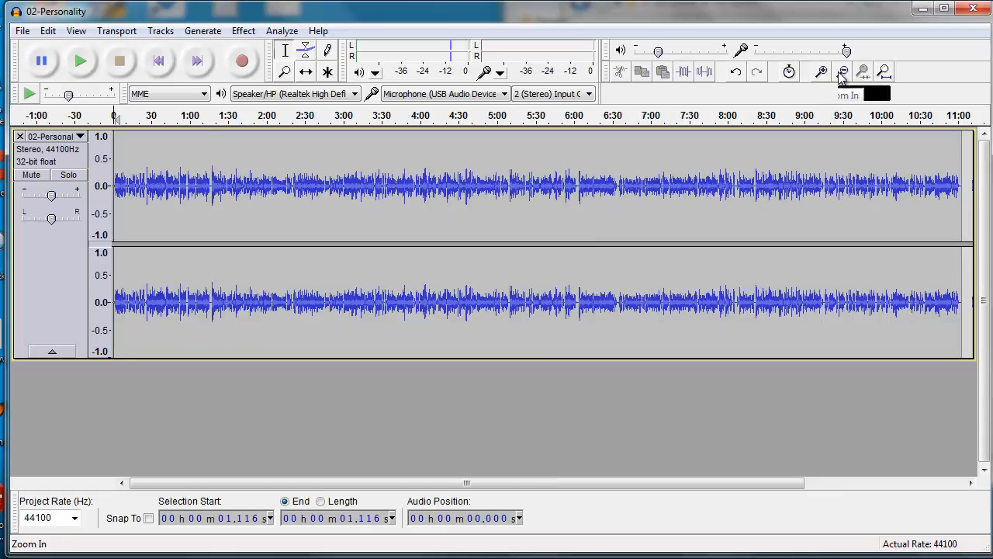
left_click(843, 73)
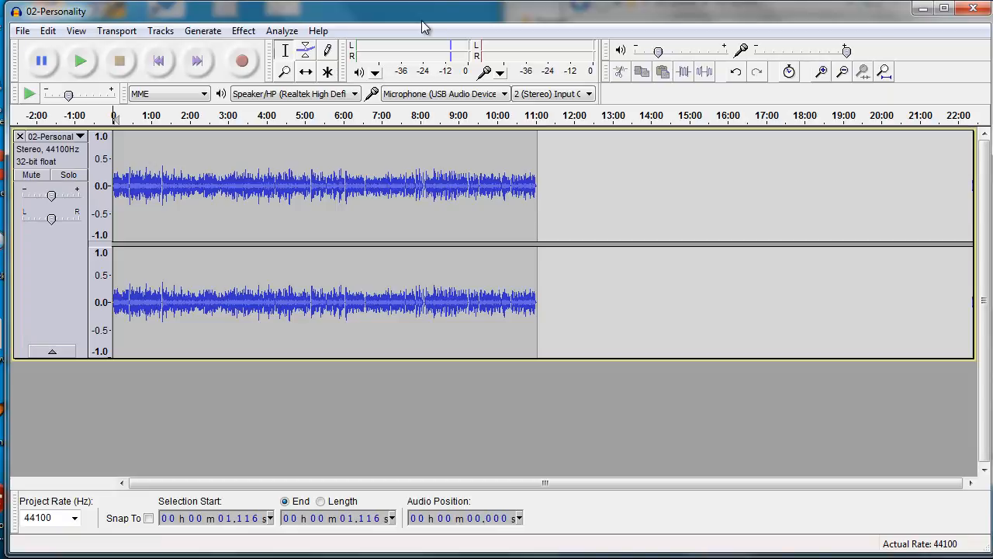
Shift the whole audio clip along the timeline with the Time Shift Tool so it starts at about 9:40
left_click(305, 72)
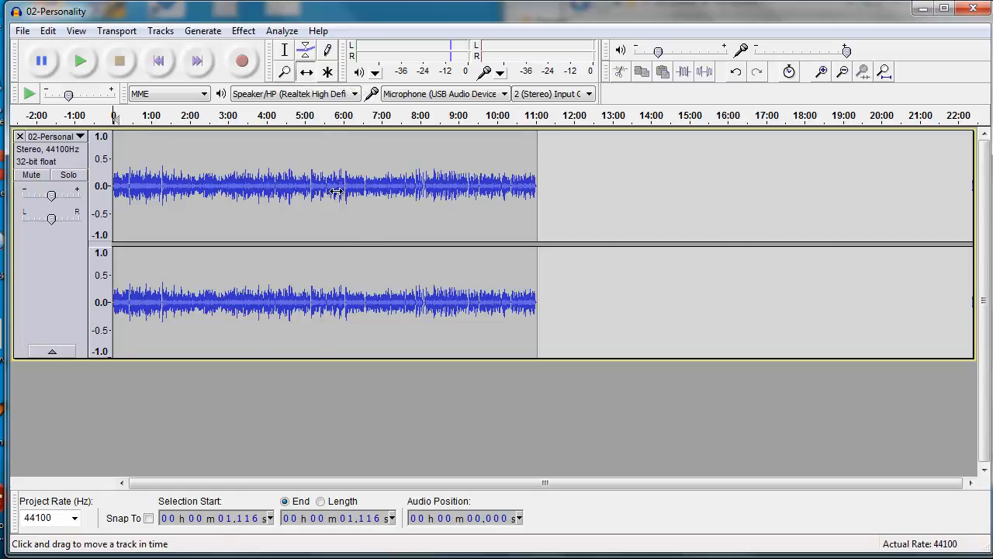
left_click_drag(336, 192, 393, 173)
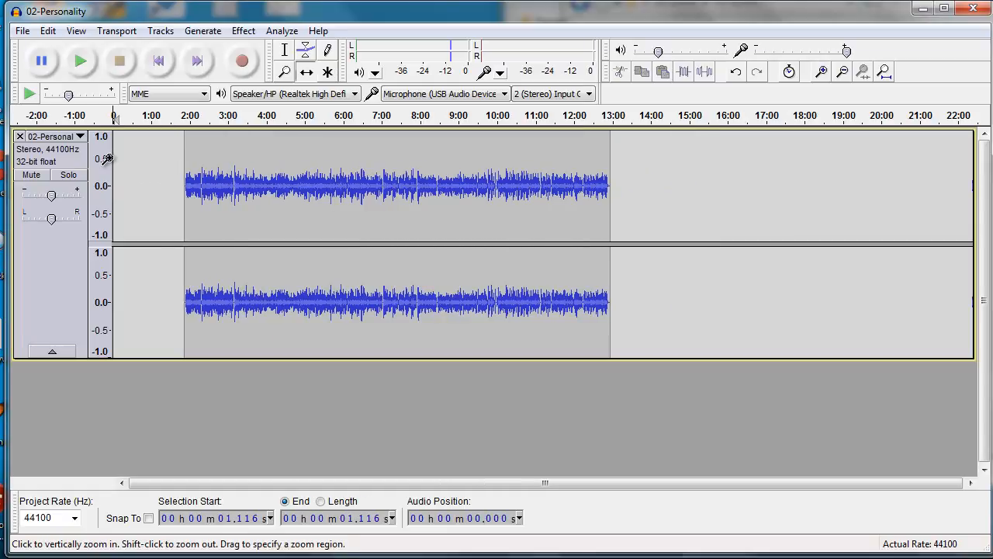
left_click_drag(333, 194, 691, 194)
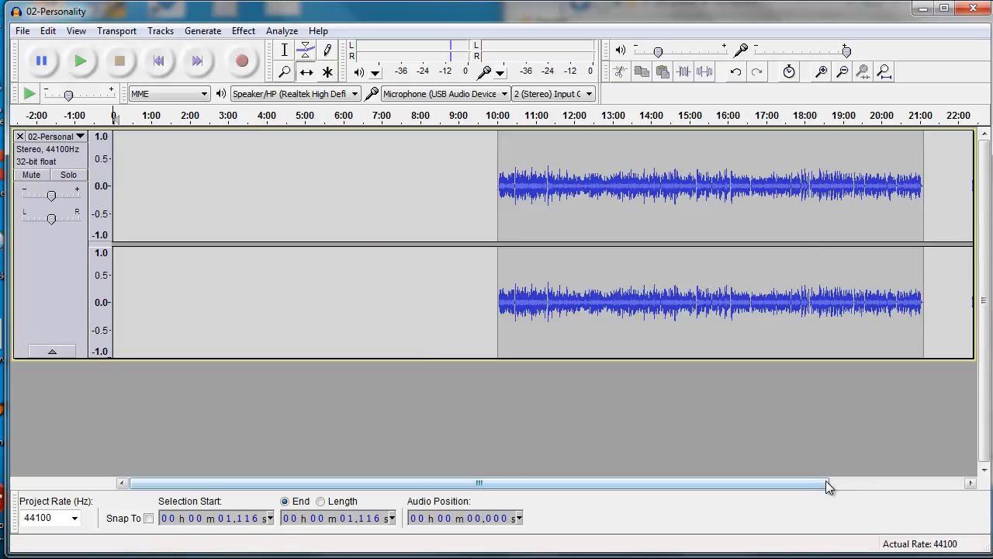
left_click_drag(827, 486, 963, 484)
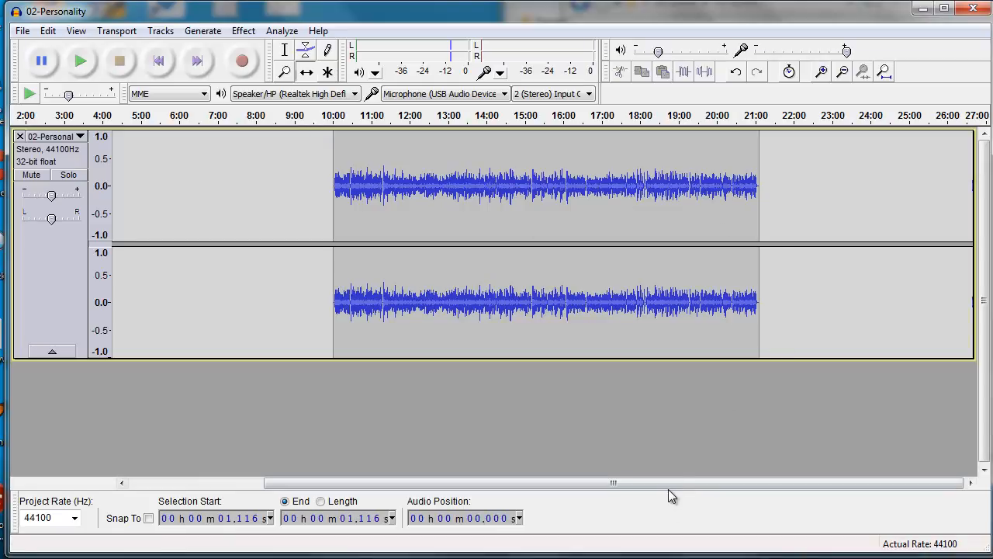
left_click_drag(668, 491, 452, 490)
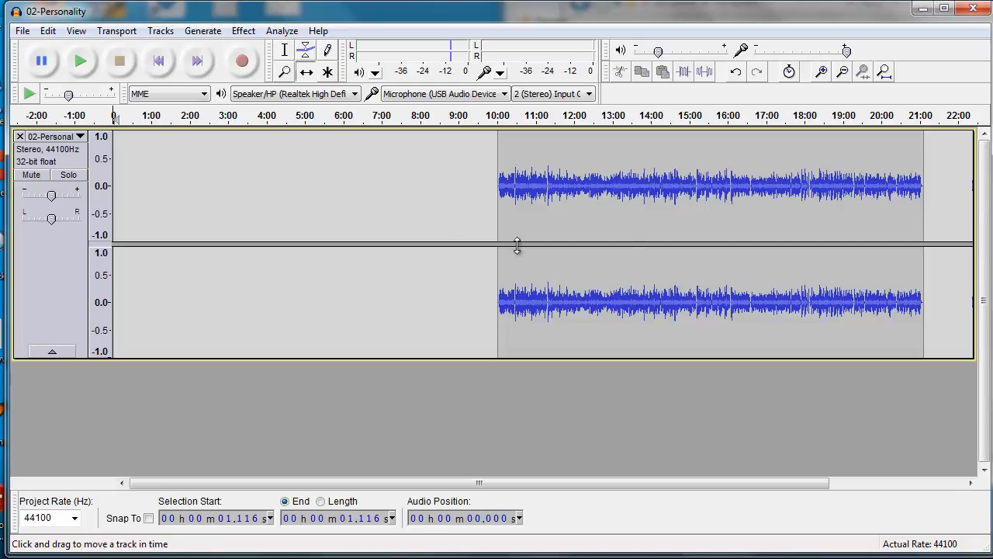
left_click_drag(517, 243, 392, 247)
mouse_move(576, 204)
left_mouse_down()
mouse_move(349, 200)
mouse_move(564, 202)
left_mouse_up()
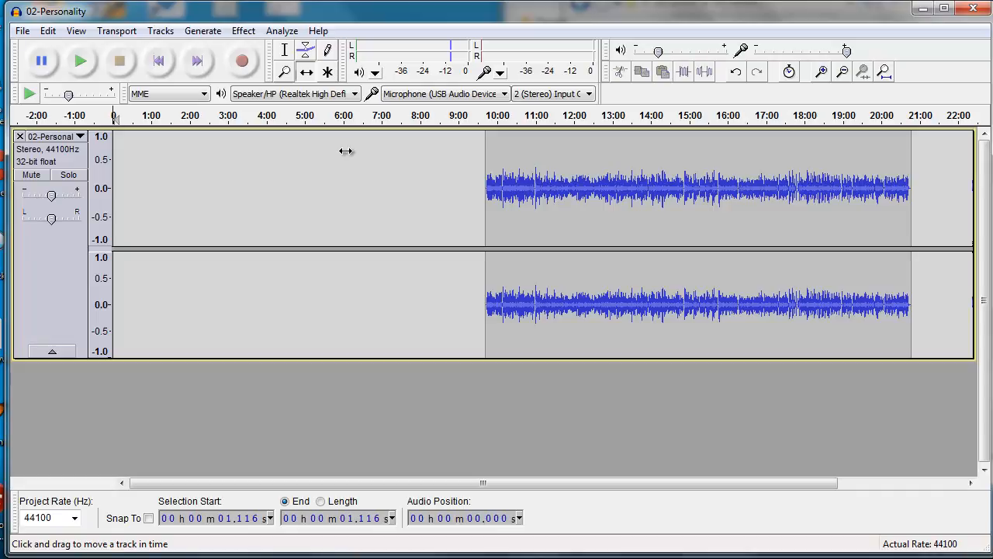
Delete the empty stretch from 0:00 to about 7:29, and shift the clip to start at about 6:48
left_click(281, 52)
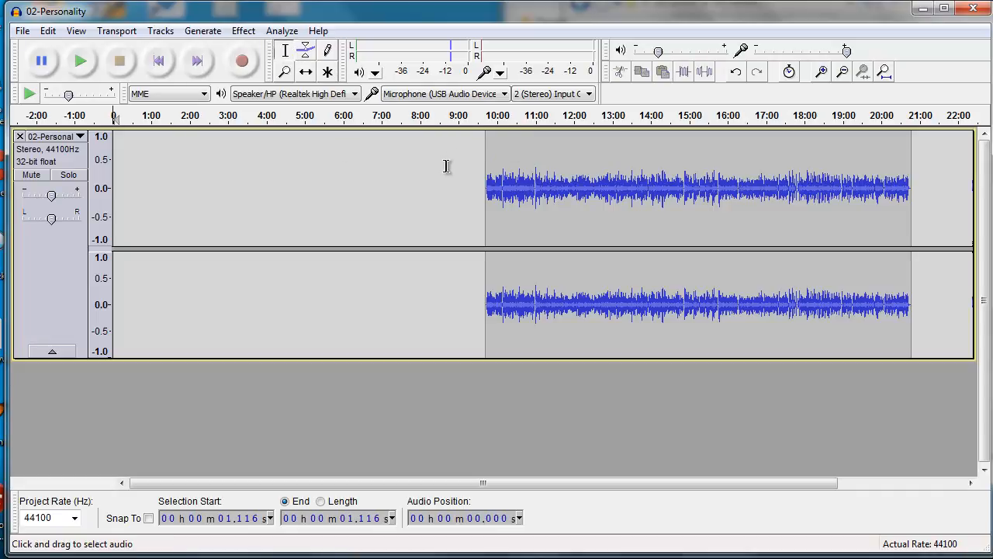
left_click_drag(401, 168, 110, 172)
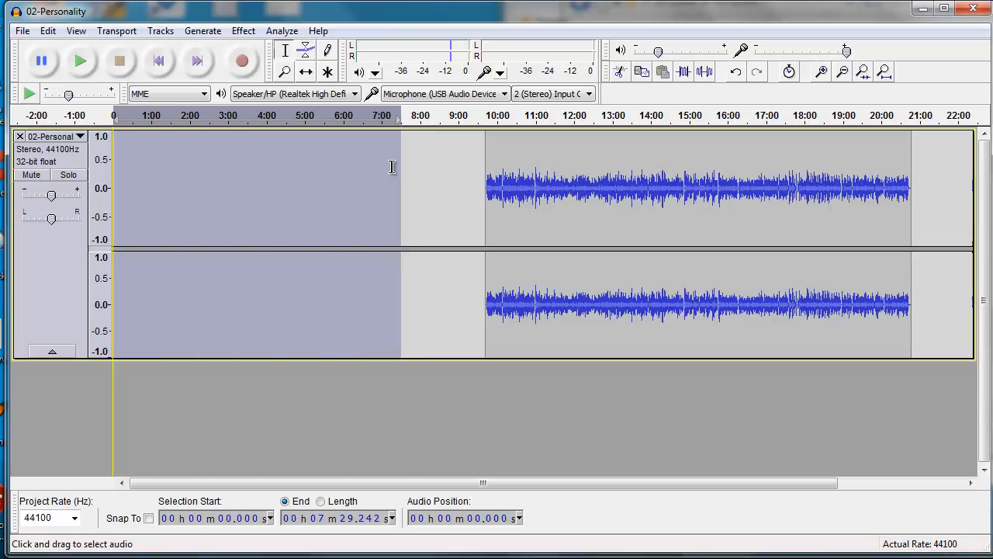
key("Delete")
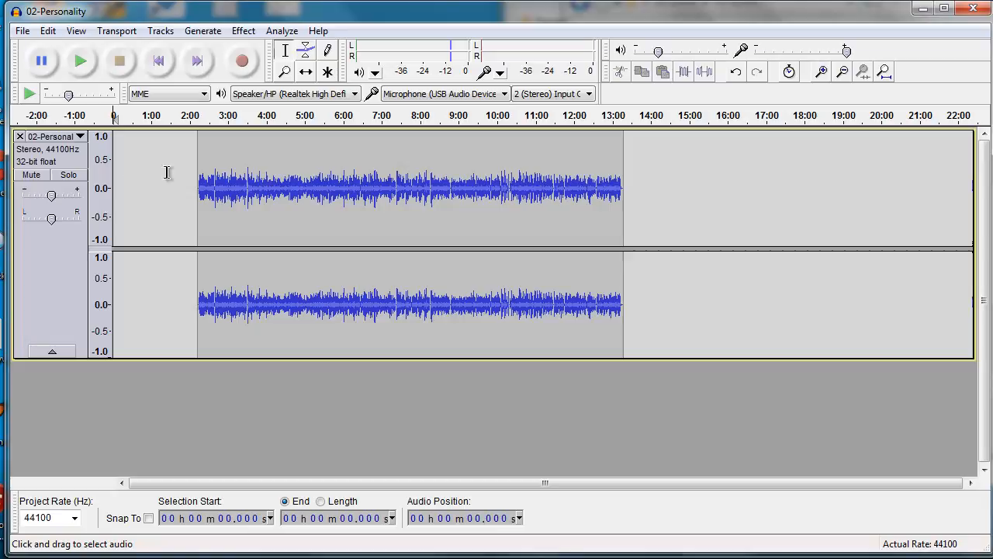
left_click(305, 71)
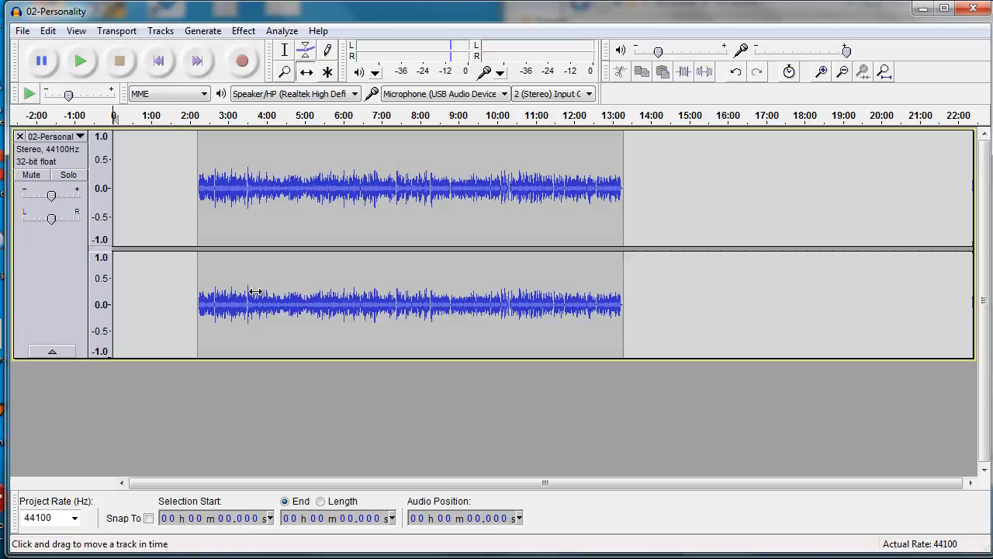
left_click_drag(255, 288, 432, 226)
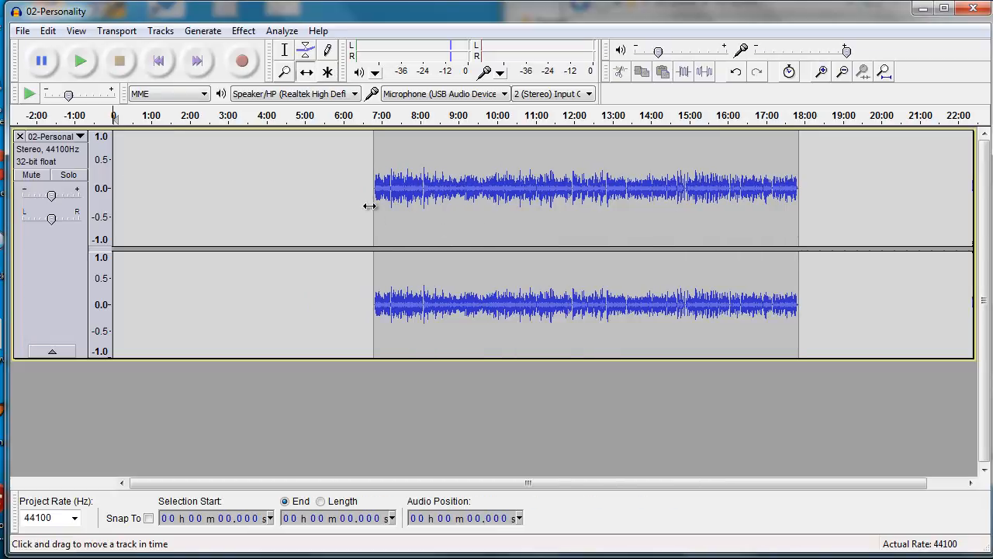
Delete the stretch from about 6:35 to 13:00 covering the clip's first part, and undo the deletion
left_click(285, 49)
left_click_drag(367, 154, 615, 172)
key("Delete")
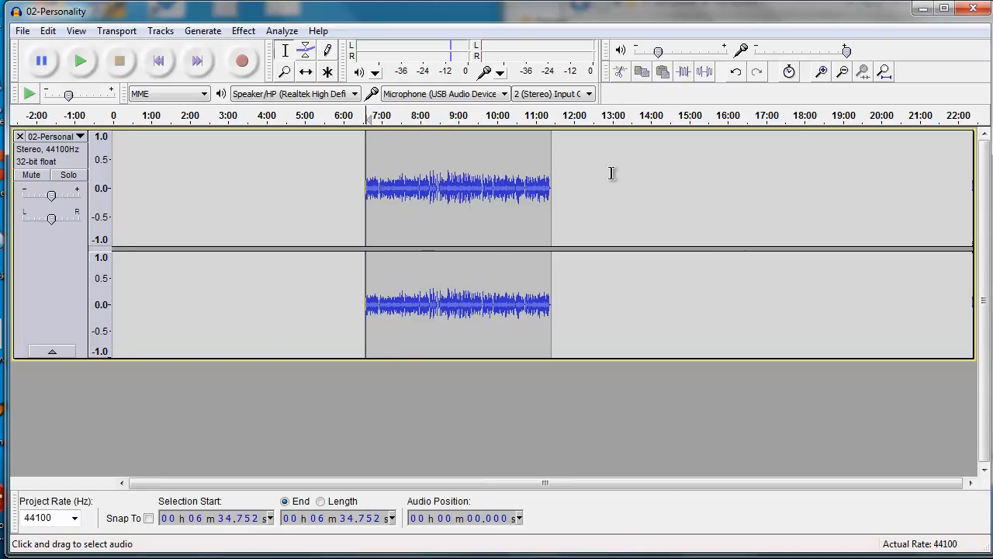
key("ctrl+z")
left_click(666, 184)
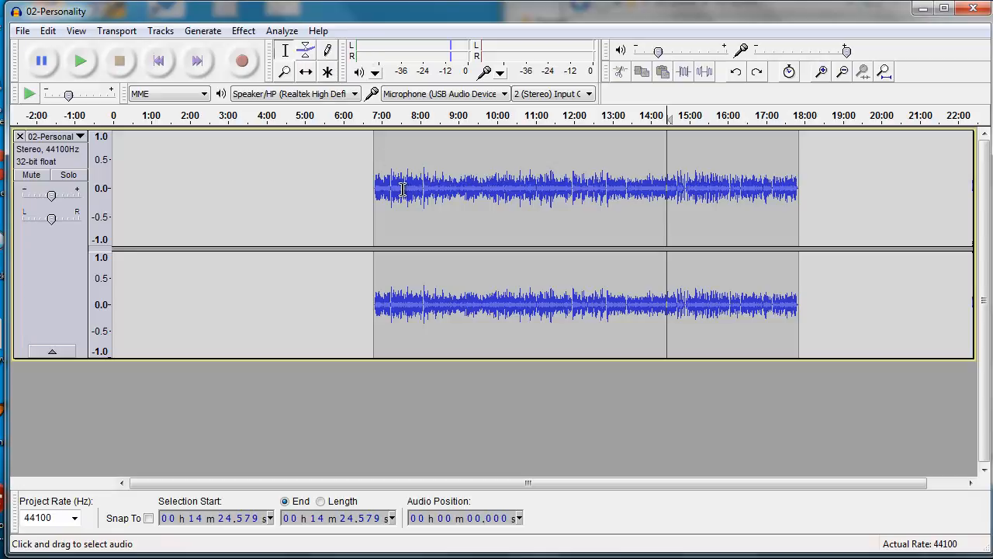
Select the entire clip from about 6:43 to 17:51 and look through the available generators and effects
left_click_drag(371, 177, 797, 169)
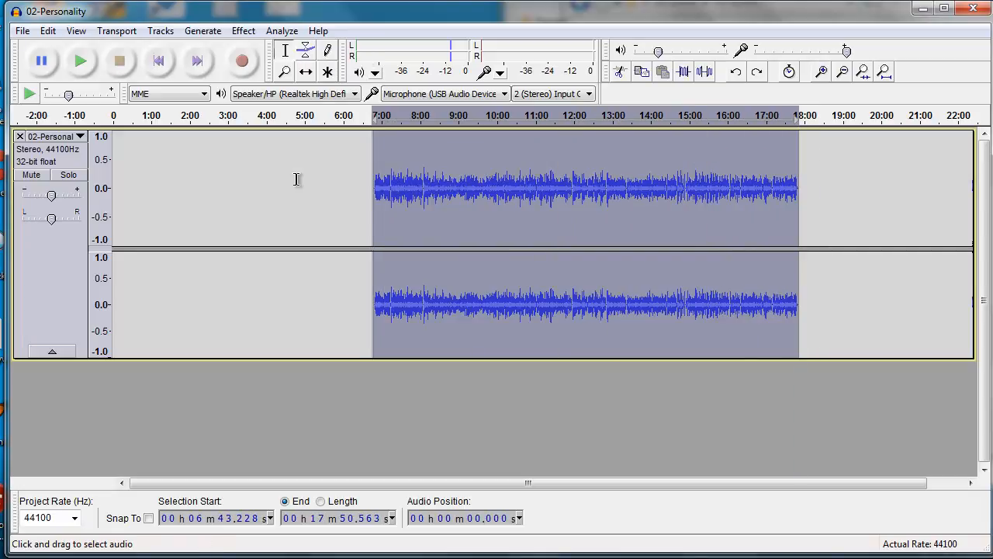
left_click(203, 31)
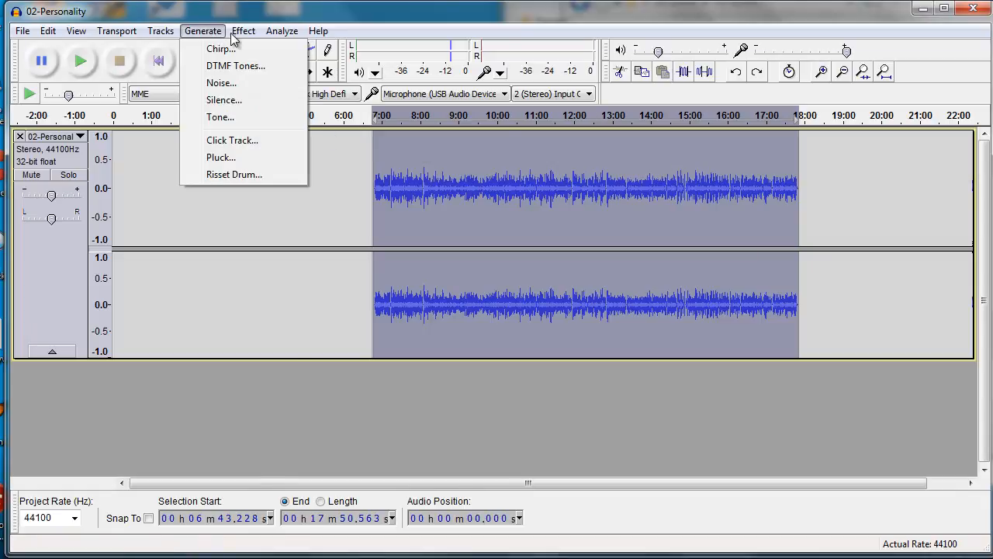
mouse_move(246, 33)
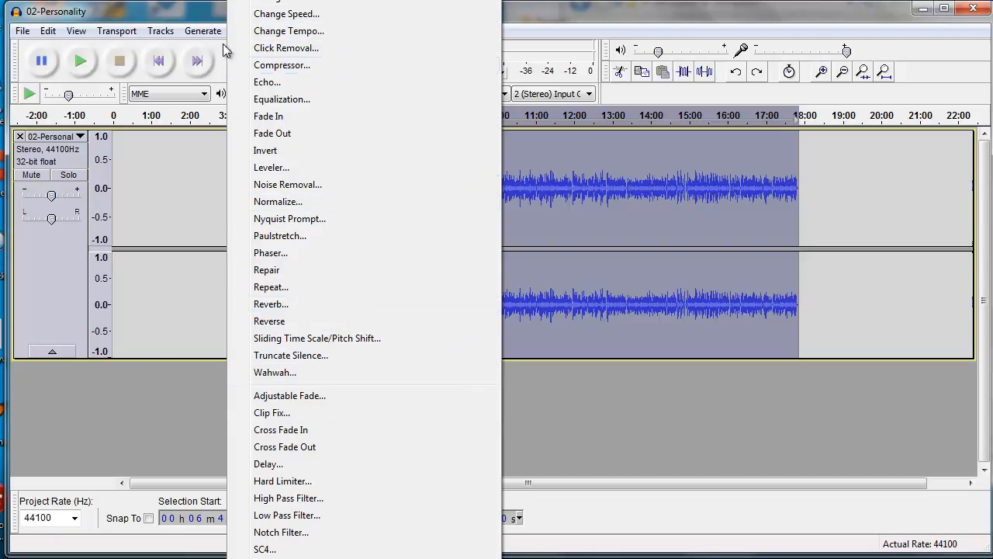
left_click(208, 4)
Apply a Fade In to the beginning of the clip, from about 6:48 to 7:18
left_click_drag(373, 155, 393, 157)
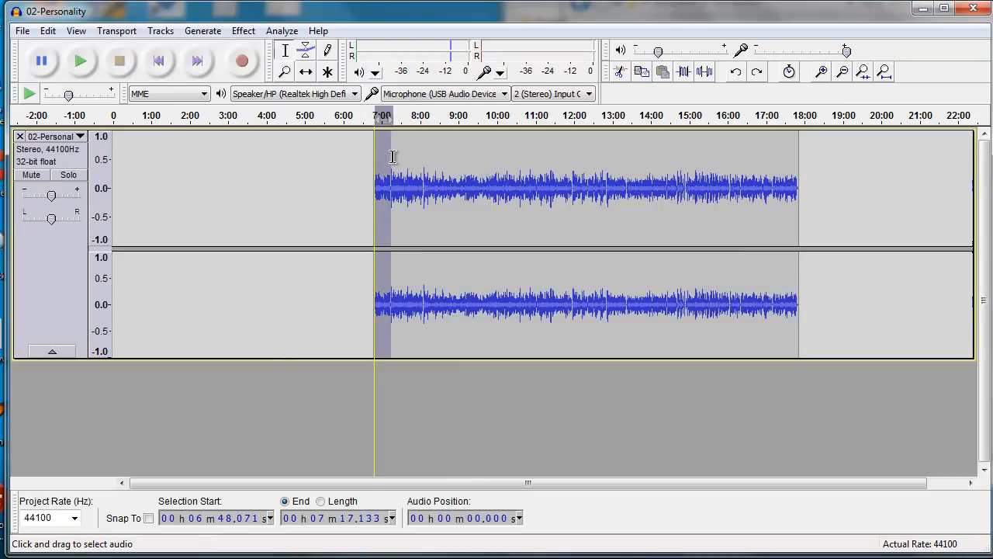
left_click(282, 30)
left_click(260, 37)
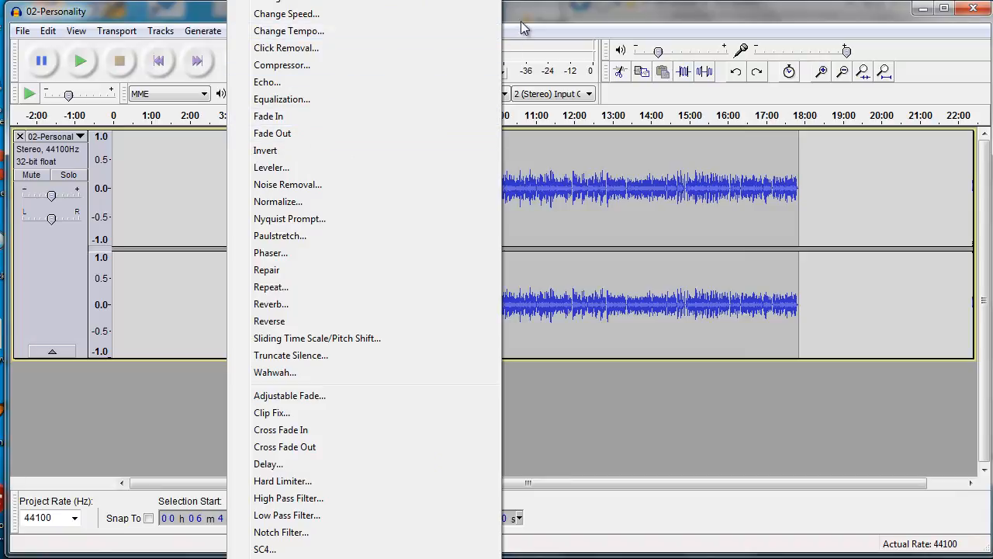
left_click(399, 115)
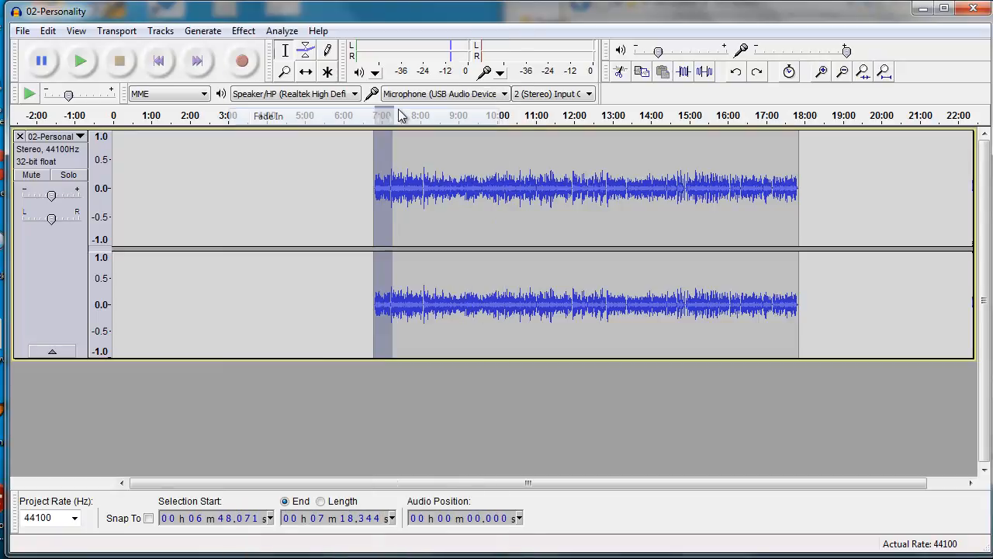
left_click(373, 189)
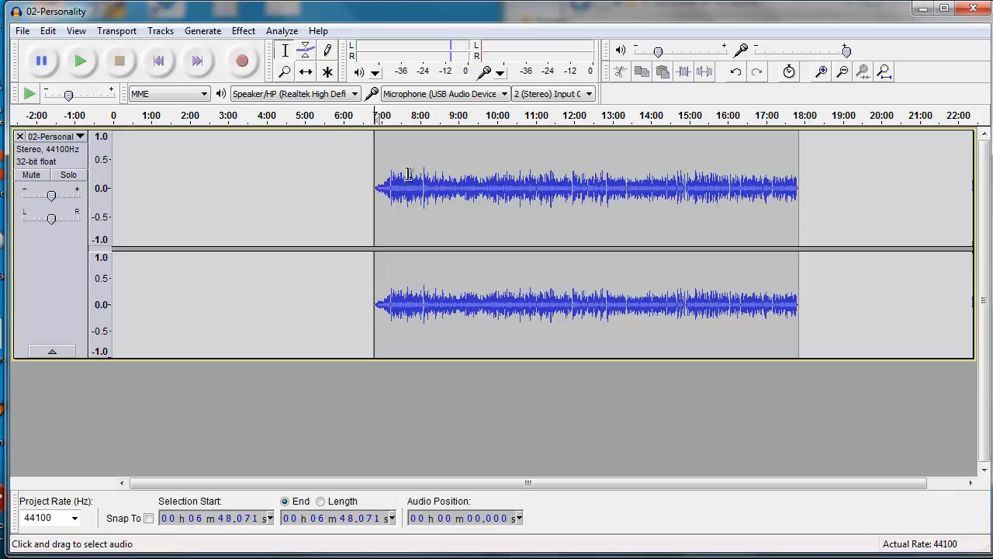
Select the clip's ending from about 16:50 to 18:16 and look through the available effects
left_click_drag(822, 161, 777, 157)
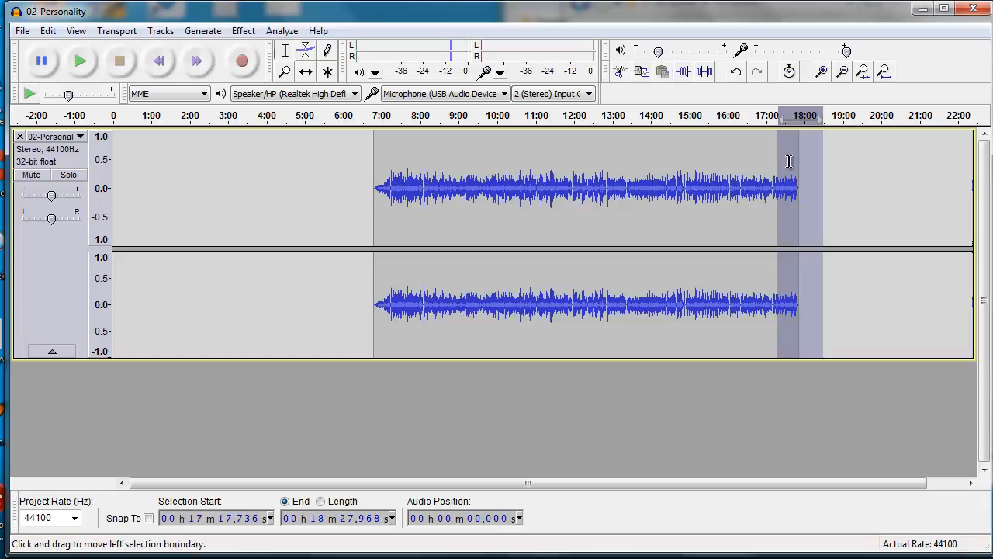
left_click(798, 159)
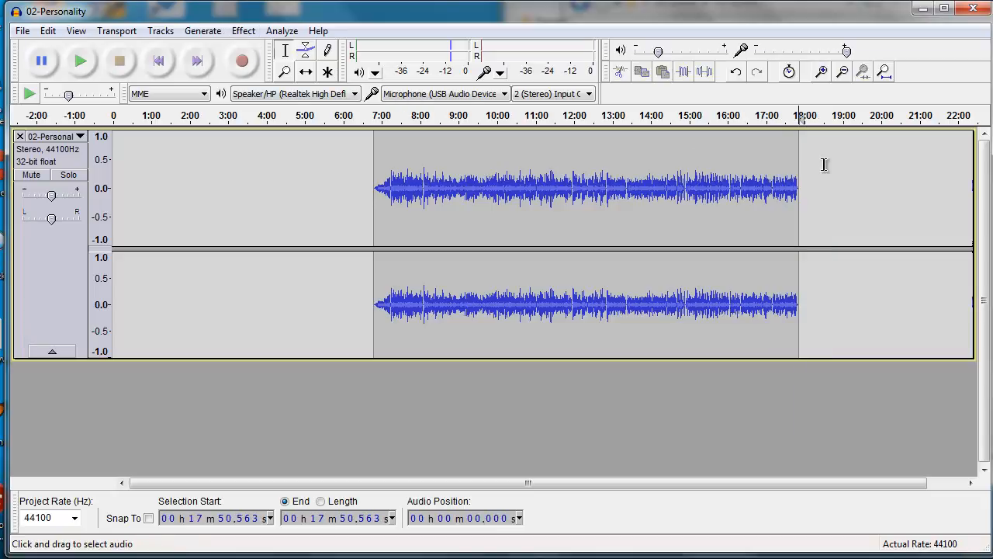
left_click_drag(815, 160, 760, 160)
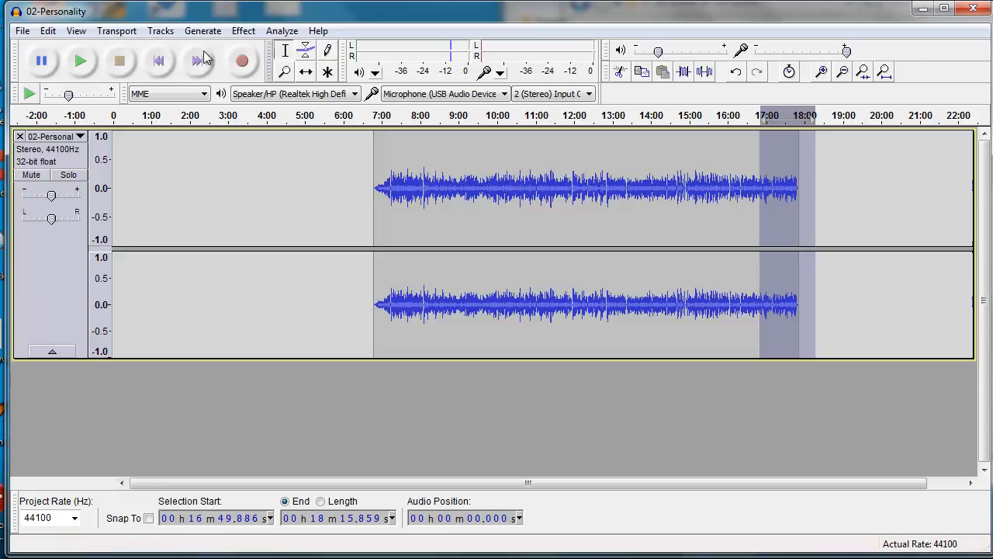
left_click(243, 31)
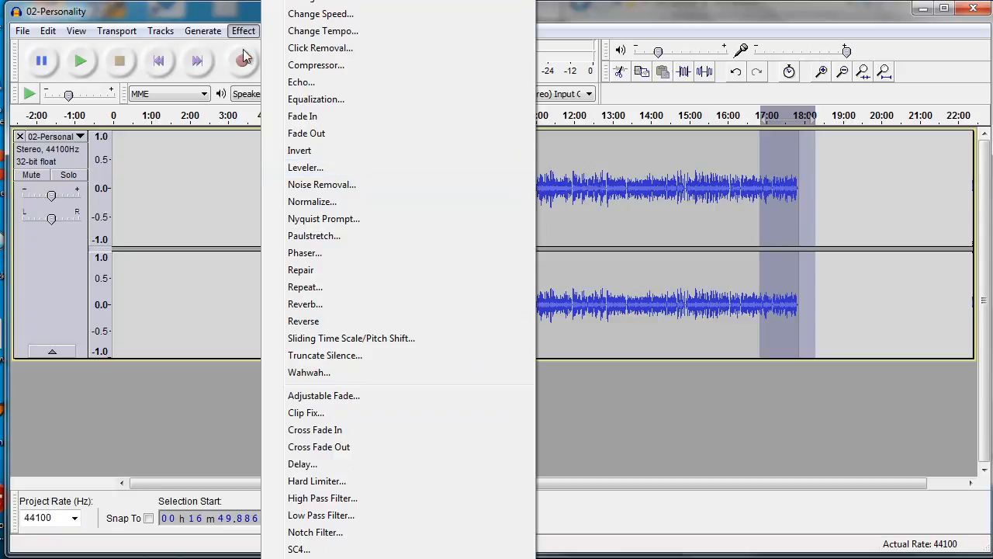
left_click(233, 13)
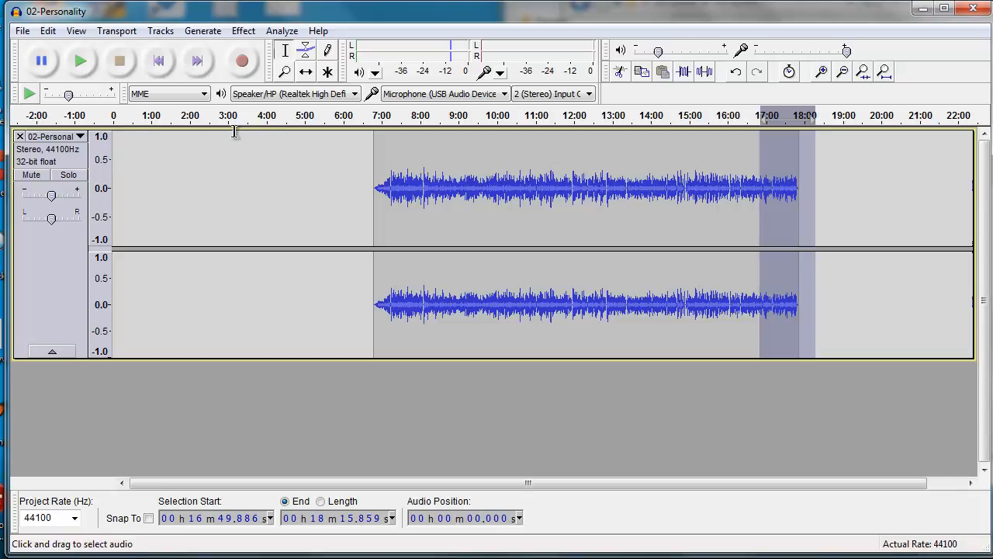
Shift the faded-in clip earlier with the Time Shift Tool so it starts at about 5:15
left_click(306, 71)
left_click_drag(432, 192, 373, 195)
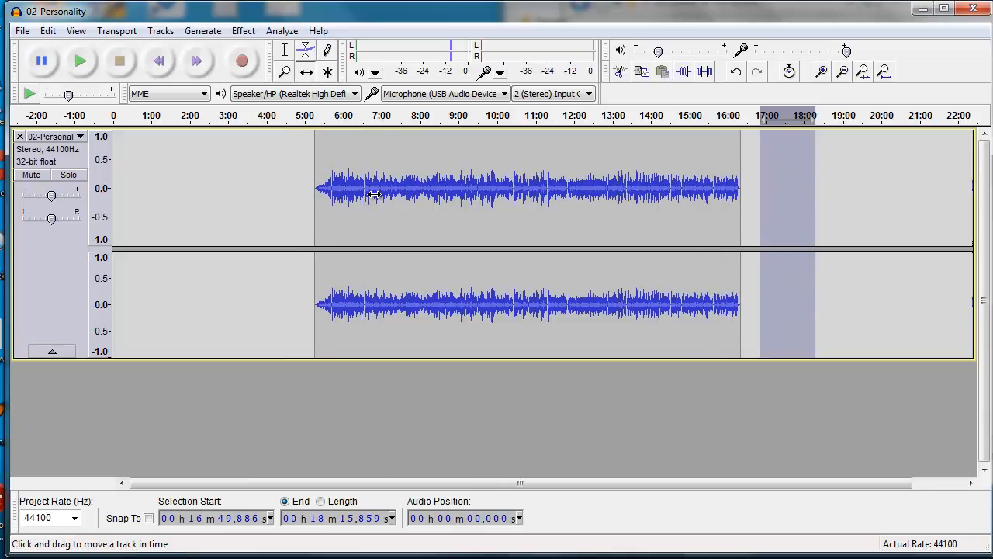
Select the empty stretch before the clip, from 0:00 to about 5:11, and look through the available generators
left_click(285, 50)
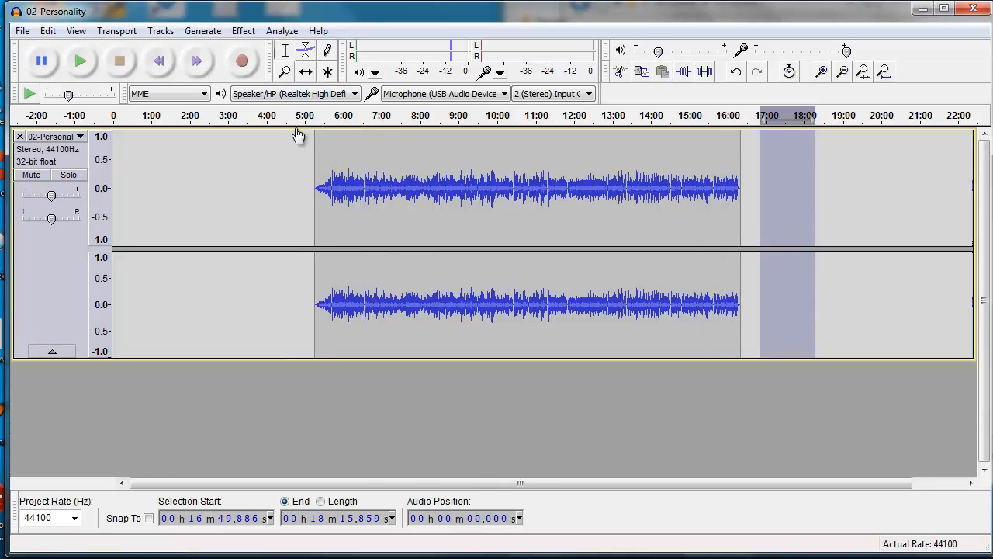
left_click_drag(312, 145, 46, 151)
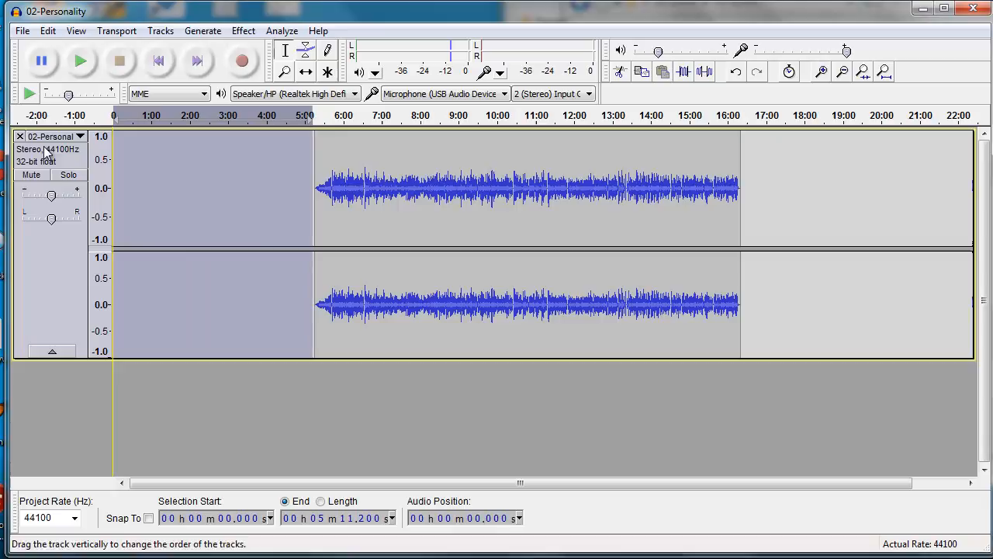
left_click(201, 32)
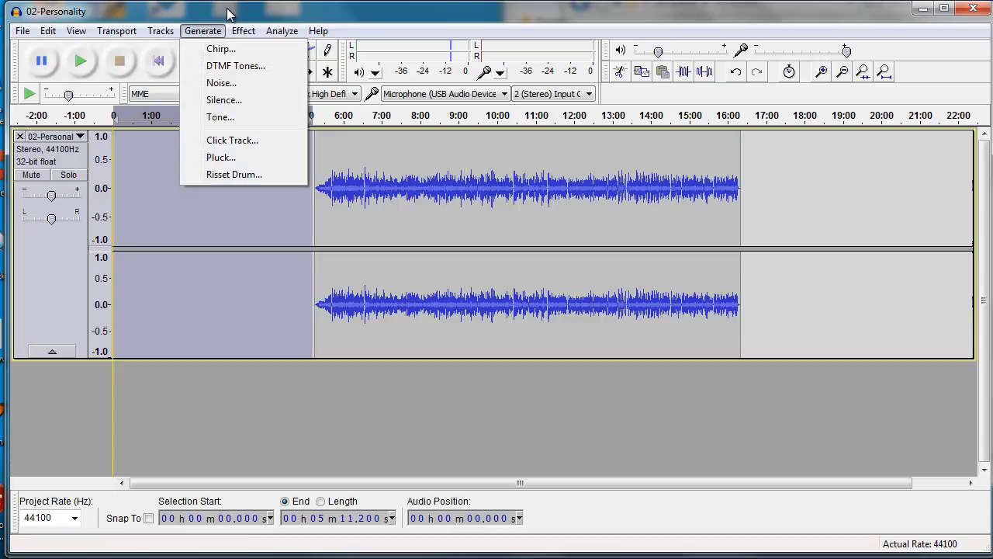
left_click(231, 14)
Capture a noise profile for Noise Removal from the quiet start of the clip, about 5:17 to 5:19.5
scroll(372, 188, "up", 3)
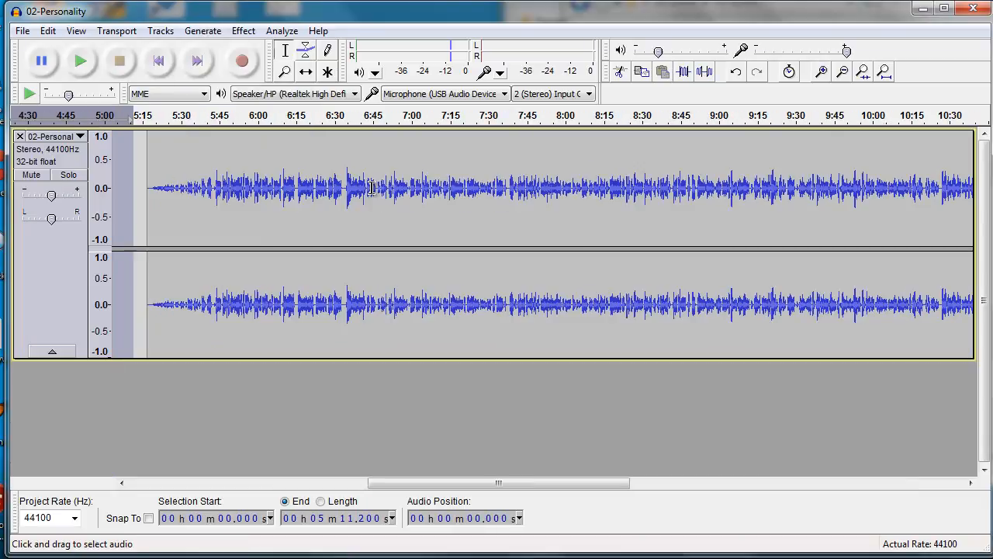
left_click(419, 483)
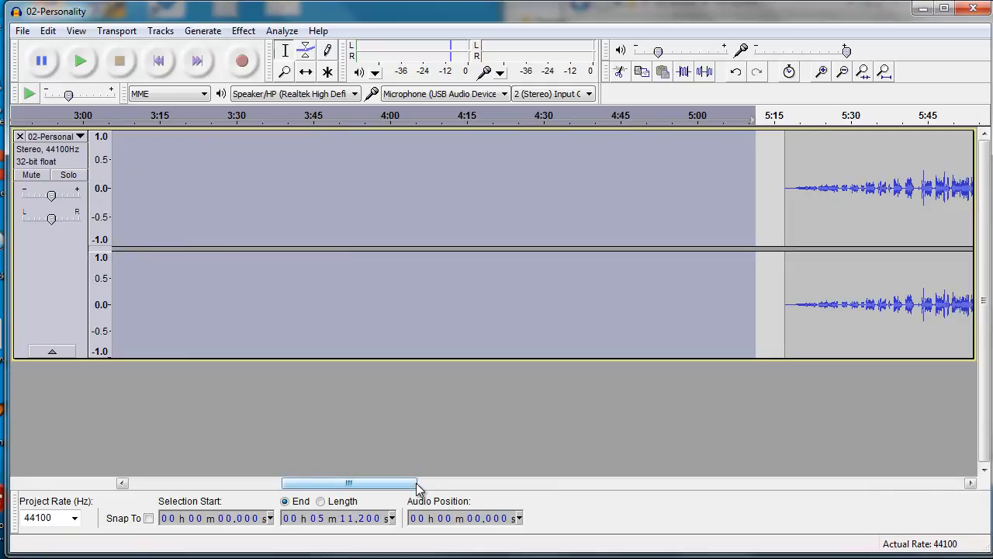
left_click_drag(798, 188, 786, 191)
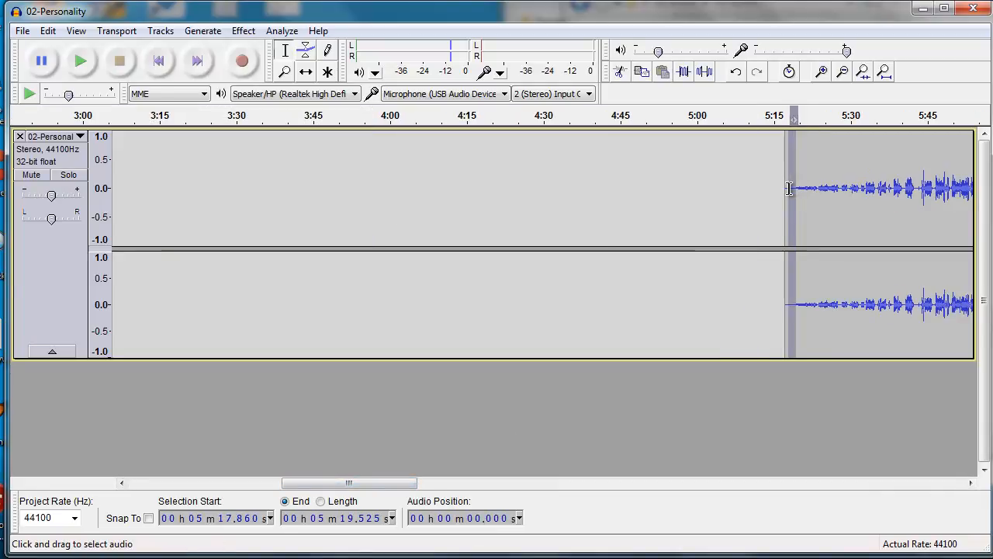
left_click(201, 32)
mouse_move(243, 34)
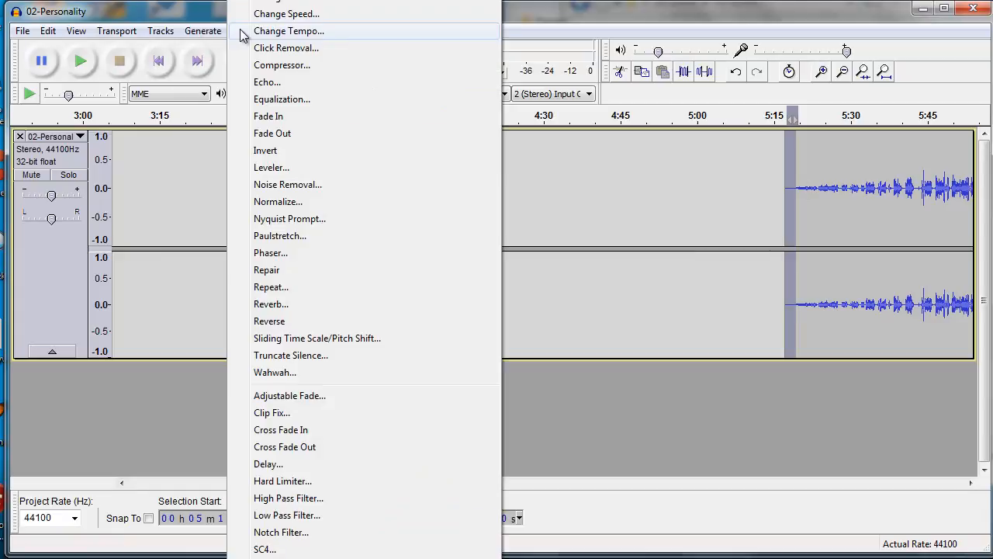
left_click(284, 191)
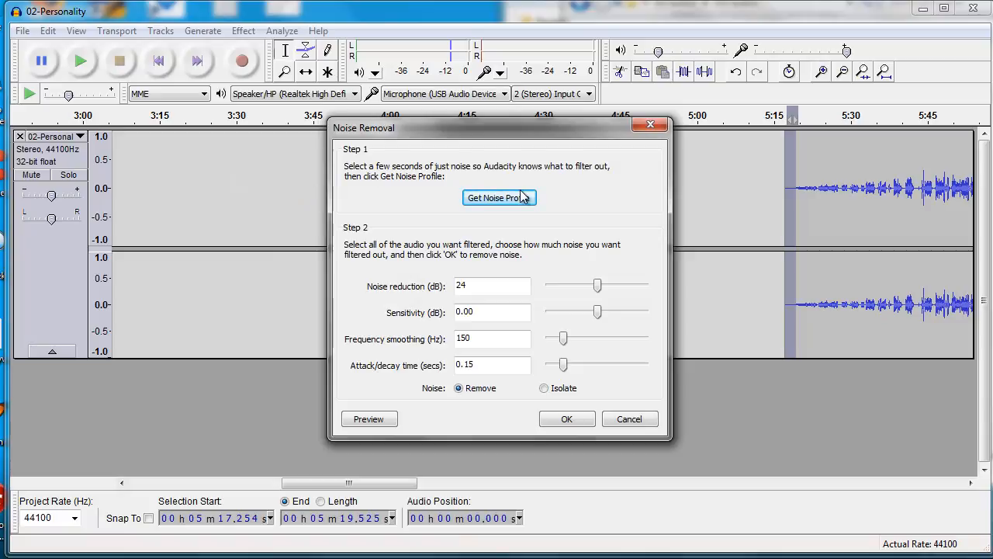
left_click(508, 201)
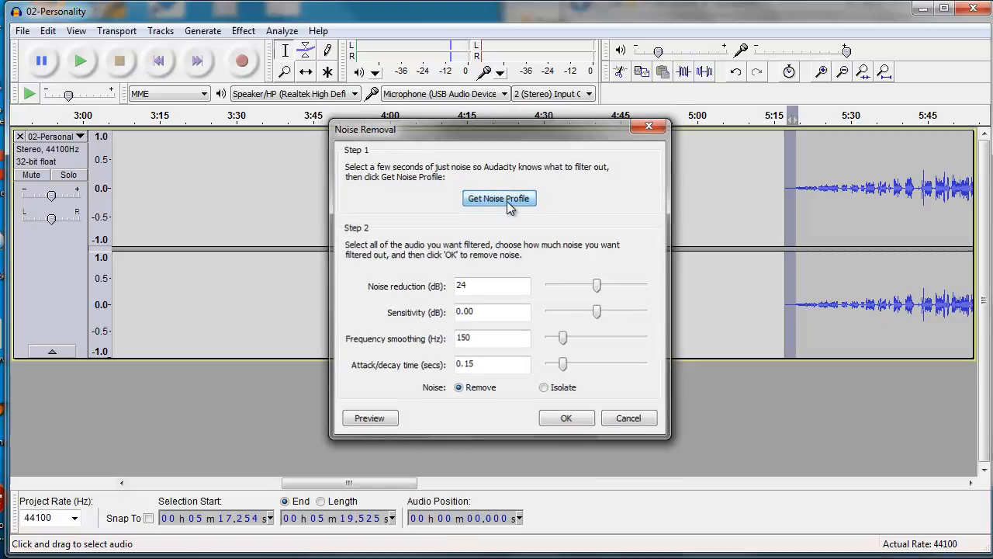
Apply Noise Removal to the selected start of the clip with 24 dB noise reduction and 150 Hz frequency smoothing
left_click(237, 32)
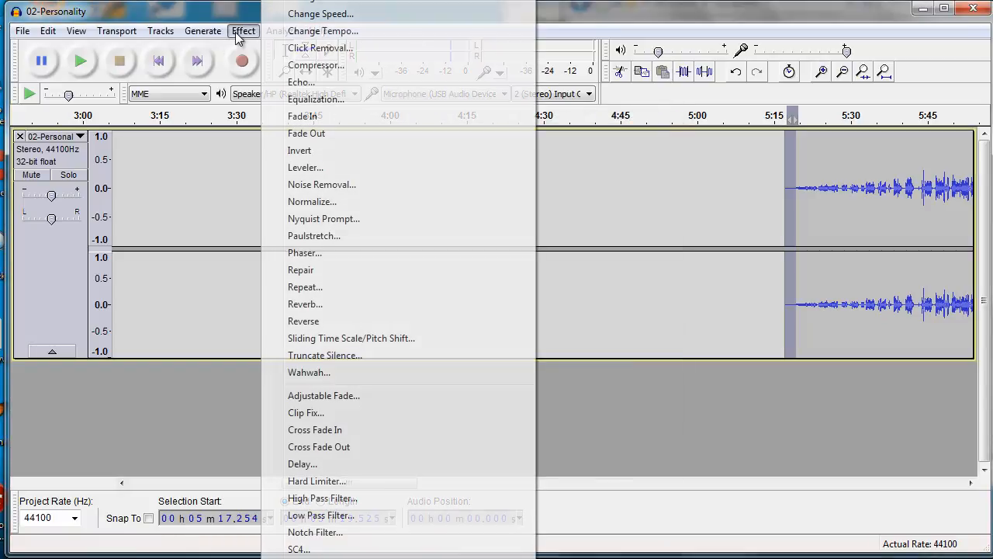
left_click(310, 185)
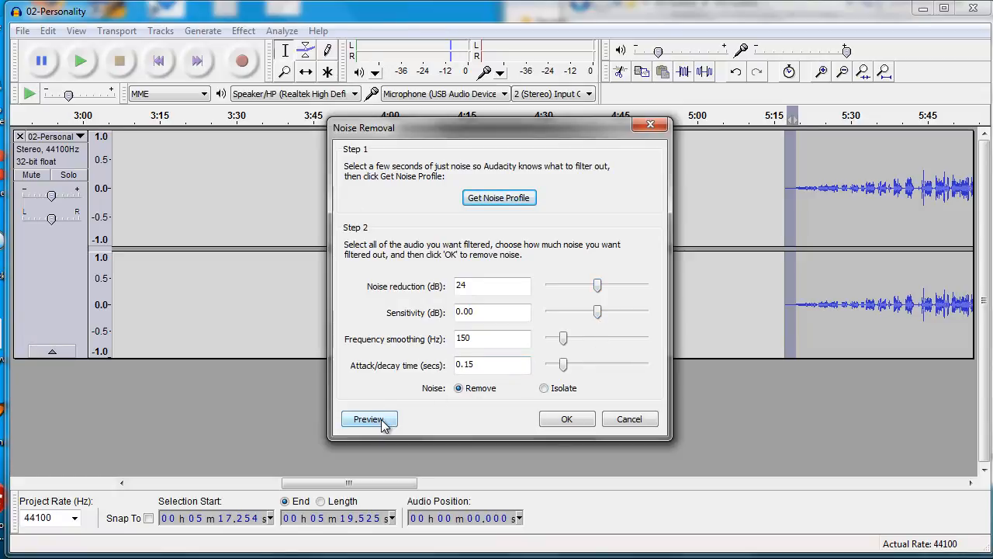
left_click(558, 418)
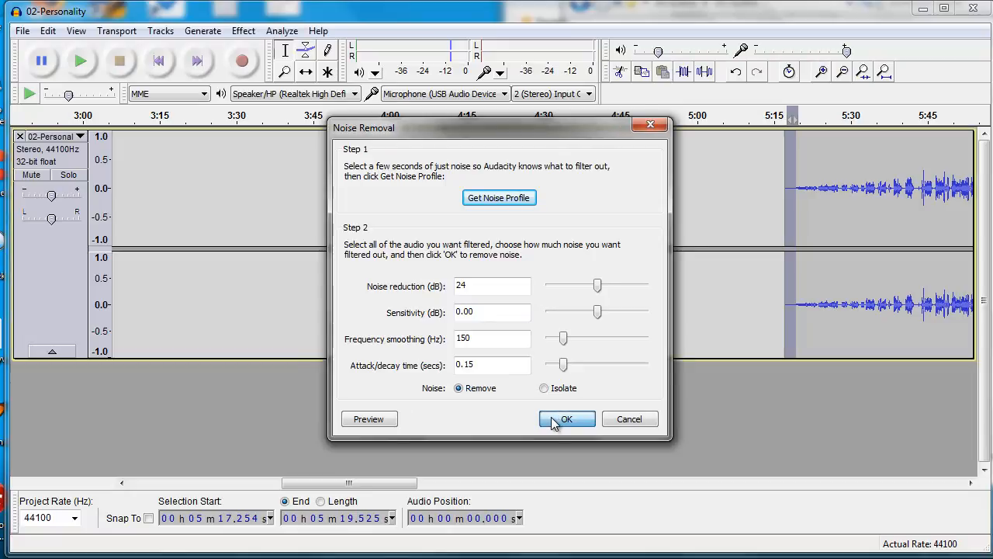
Play the start of the clip repeatedly from about 5:19 to check the noise removal, then stop playback
left_click(793, 205)
key("space")
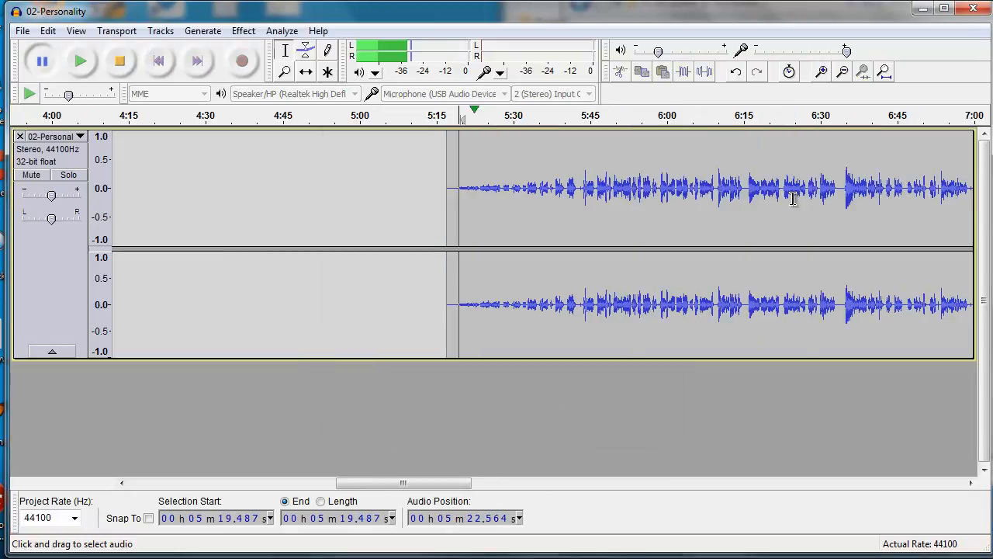
left_click(120, 62)
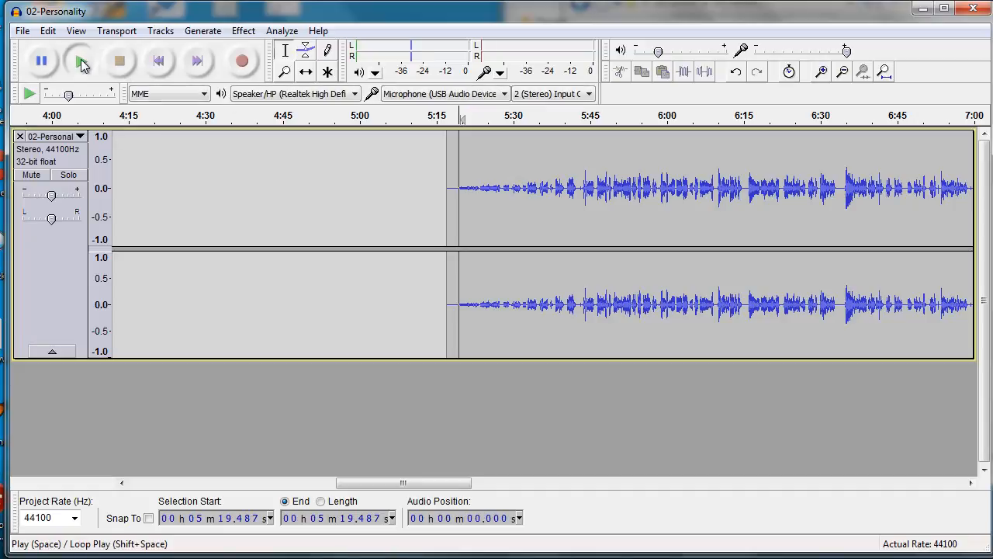
left_click(81, 60)
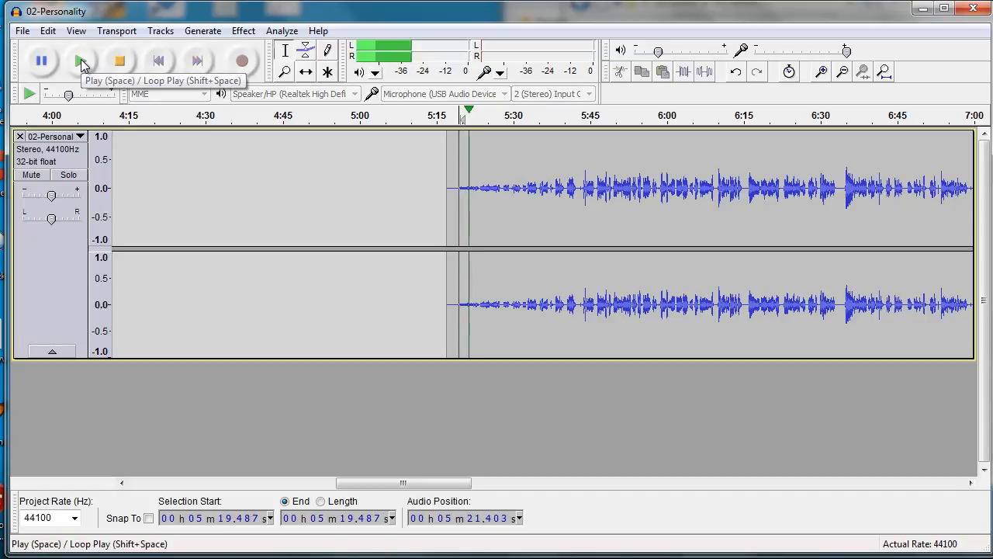
left_click(80, 61)
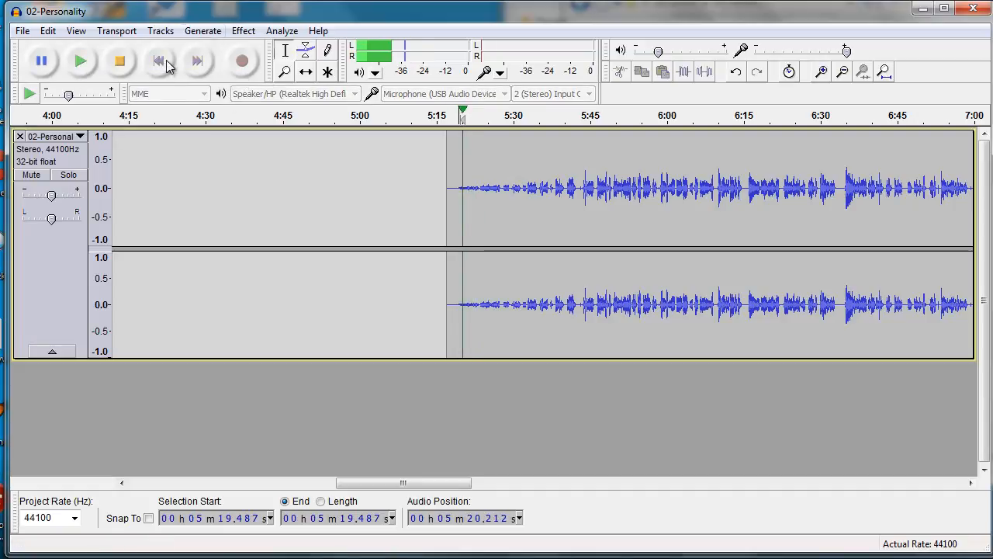
left_click(125, 68)
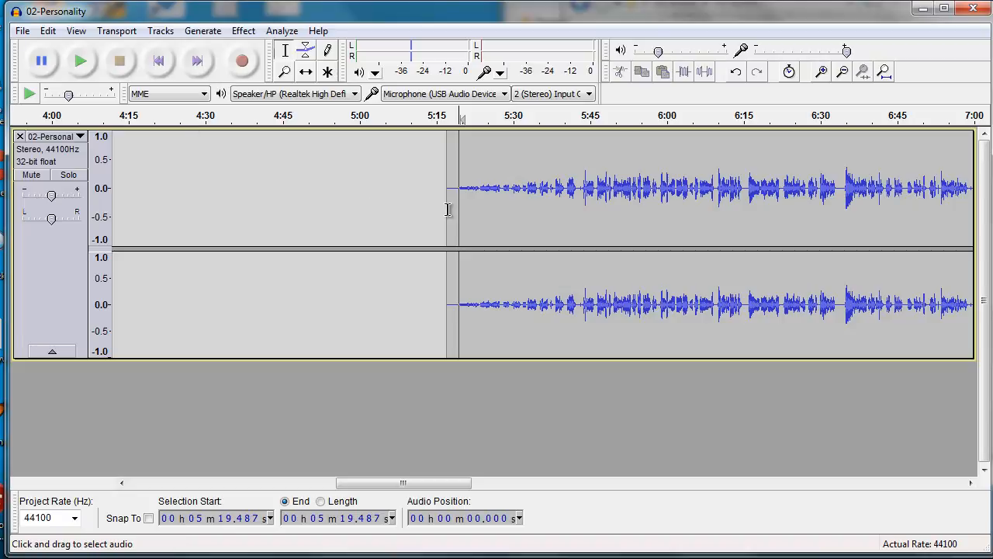
Select the entire clip and preview the Amplify effect at 17.7 dB
scroll(475, 255, "down", 3)
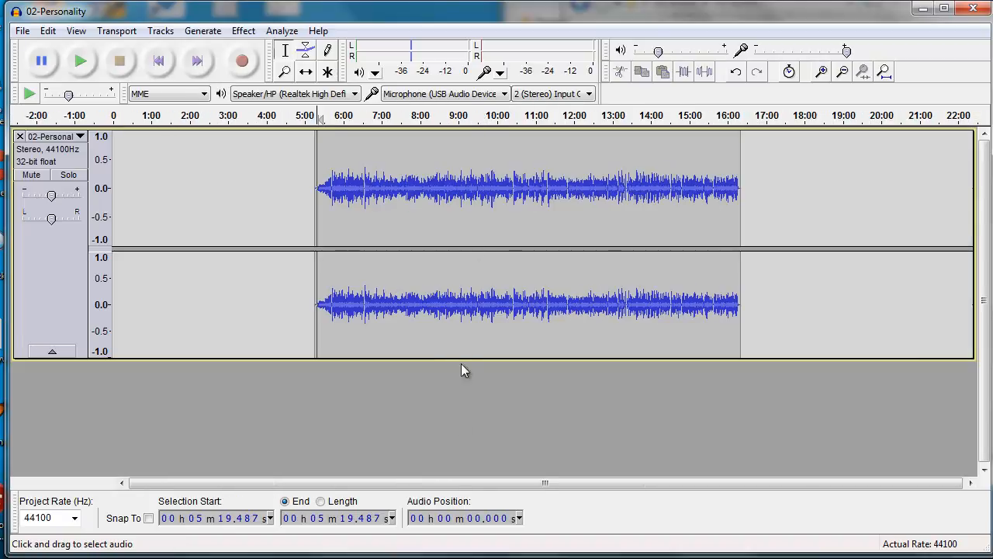
double_click(681, 282)
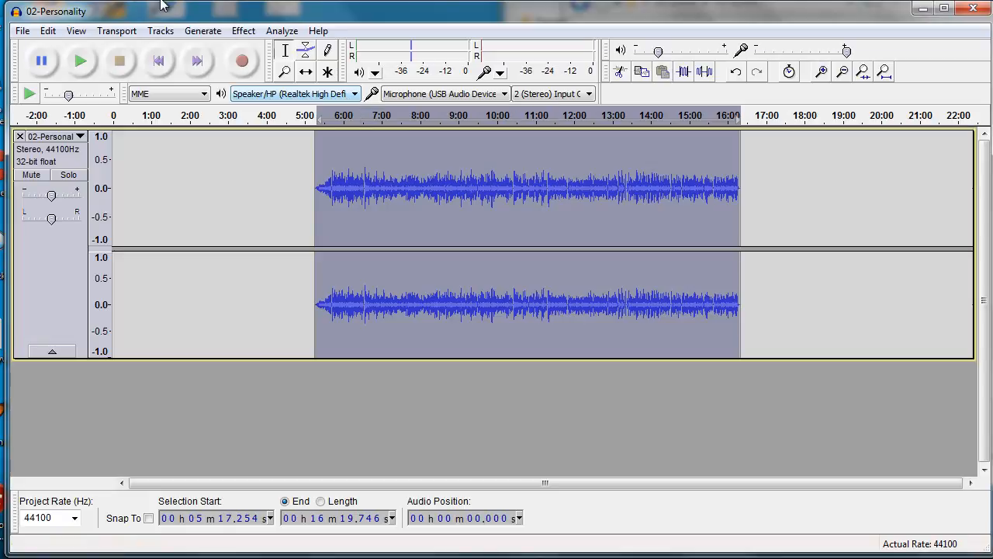
left_click(47, 32)
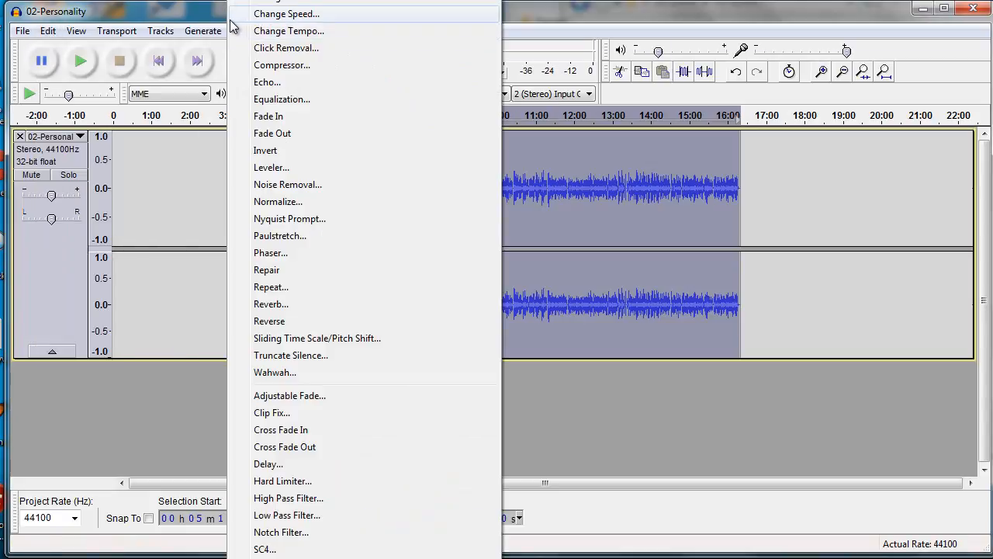
left_click(208, 16)
left_click(246, 31)
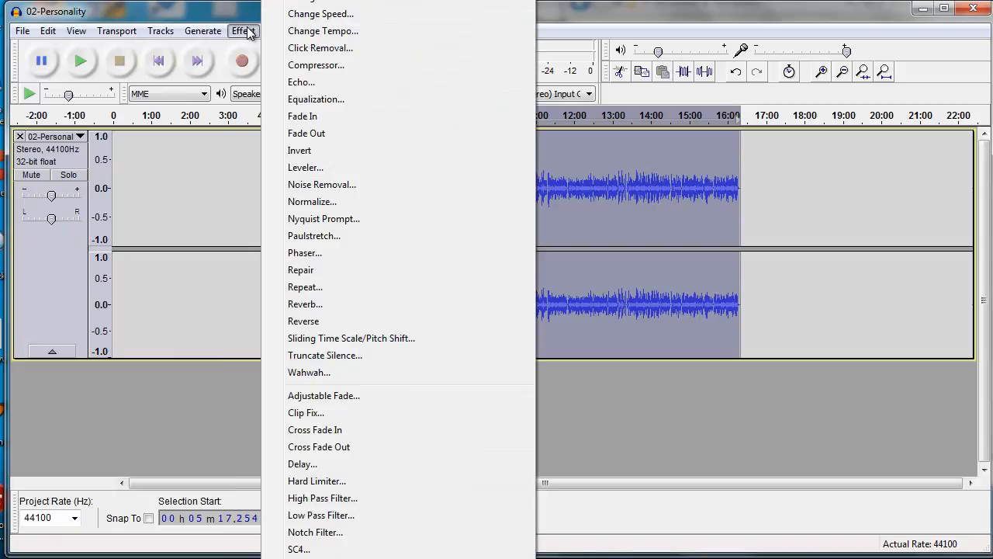
key("Escape")
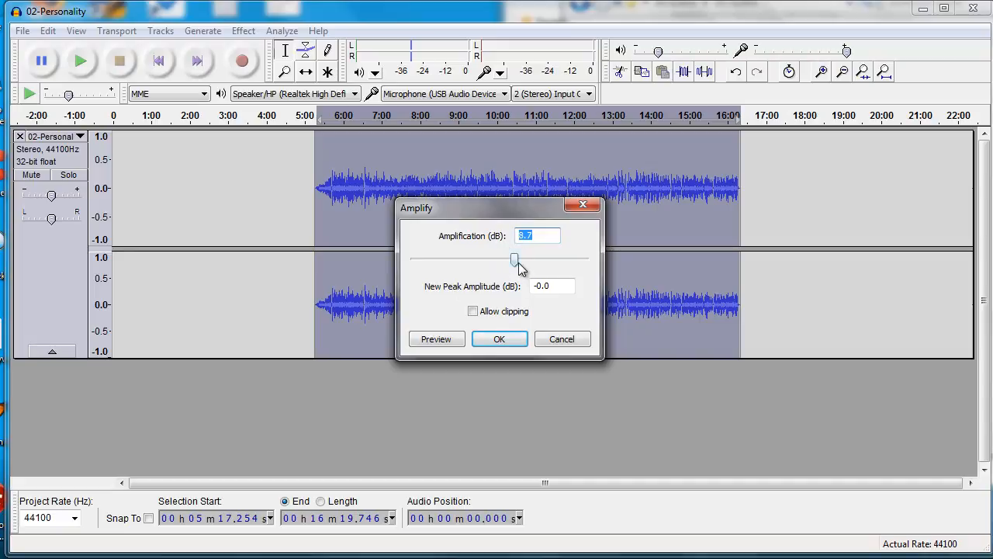
left_click_drag(517, 265, 533, 262)
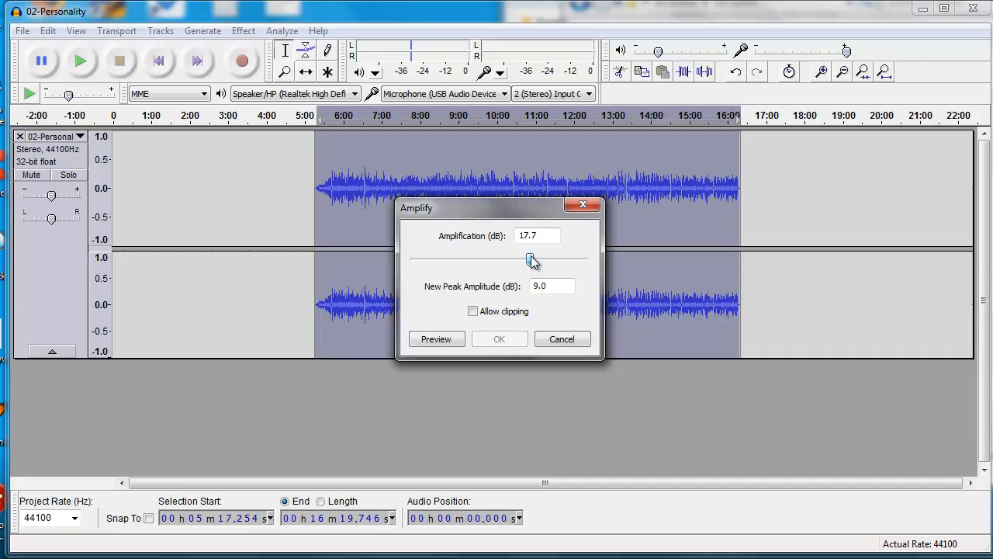
left_click(436, 339)
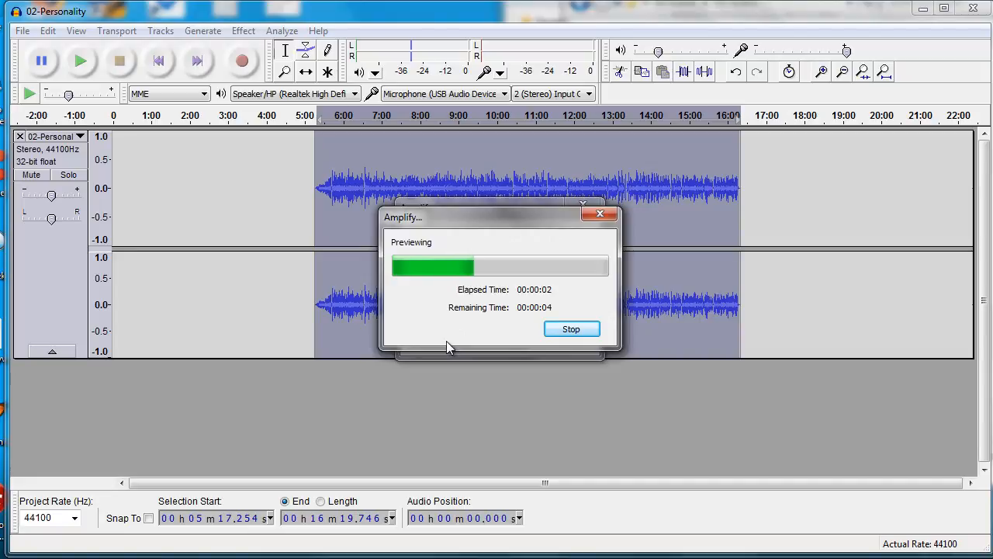
left_click(572, 331)
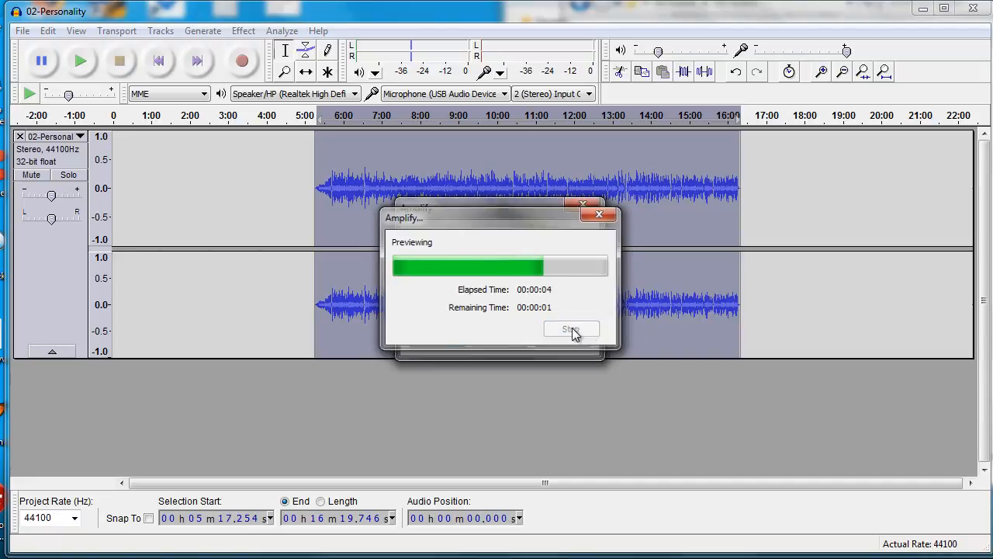
Raise the amplification to 32.7 dB, preview it, and apply it to the clip with clipping allowed
left_click_drag(527, 267, 557, 261)
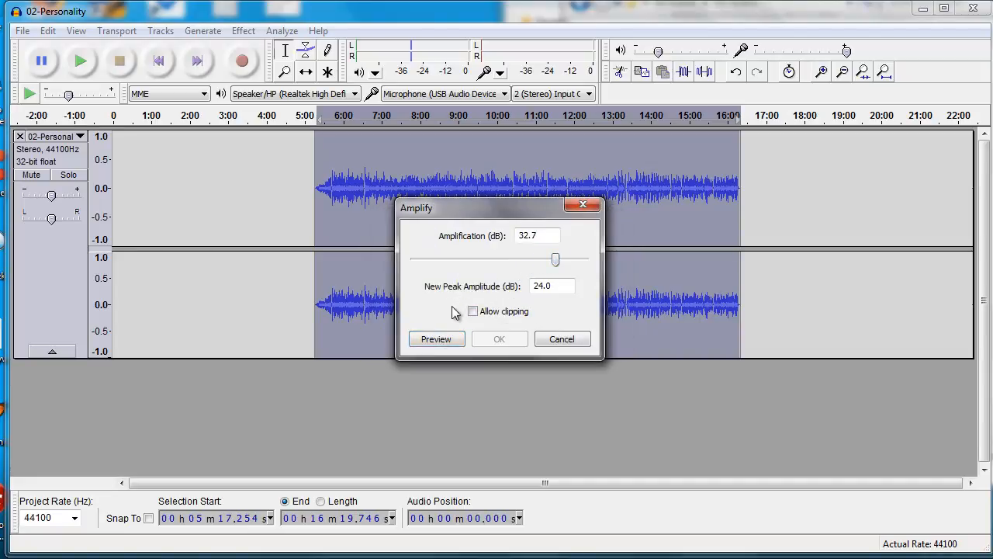
left_click(436, 339)
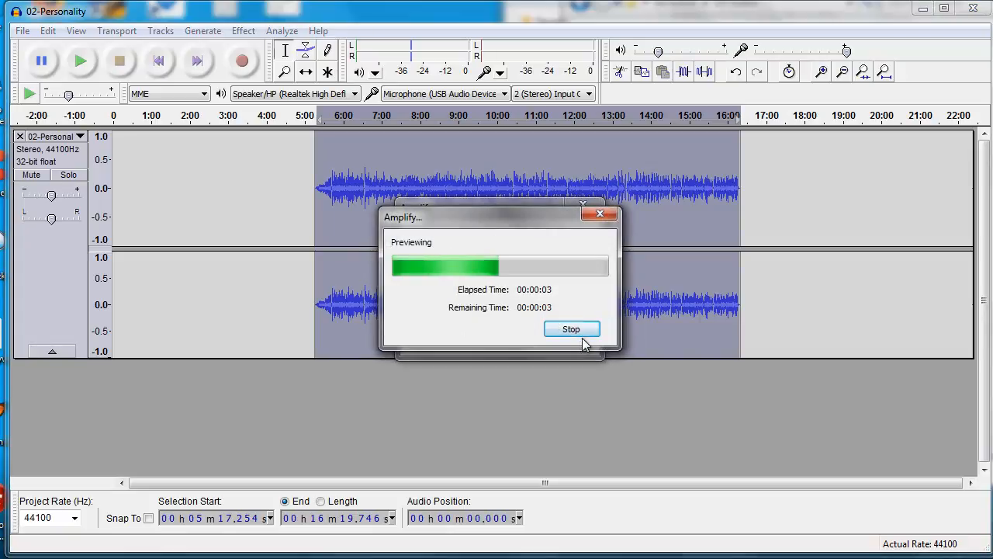
left_click(582, 333)
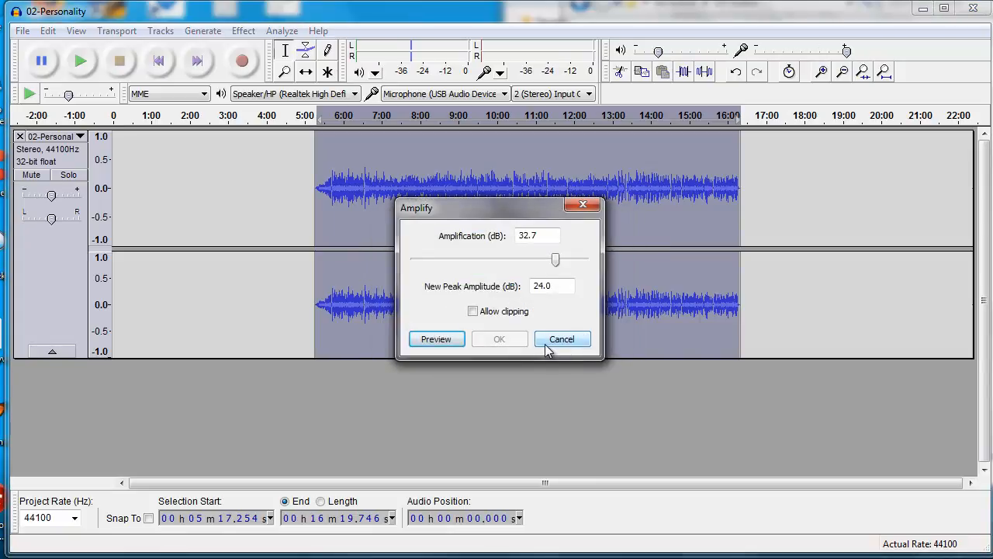
left_click(491, 314)
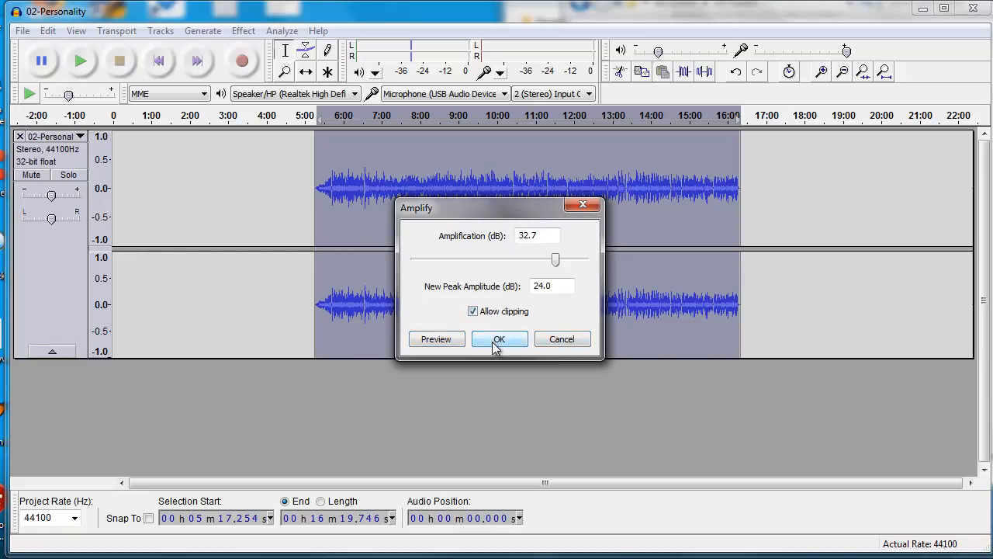
left_click(499, 340)
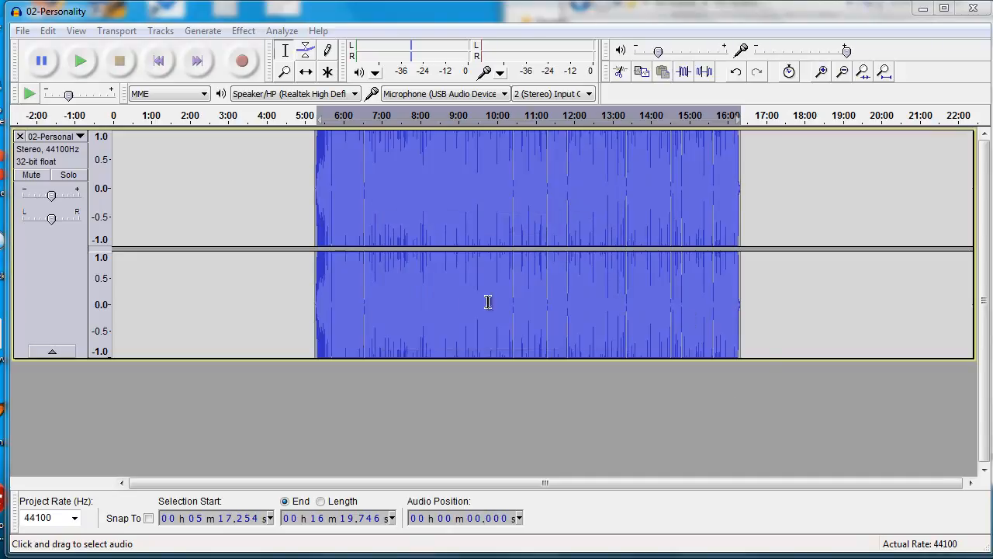
Undo the amplification and the earlier edits to the clip
left_click(322, 229)
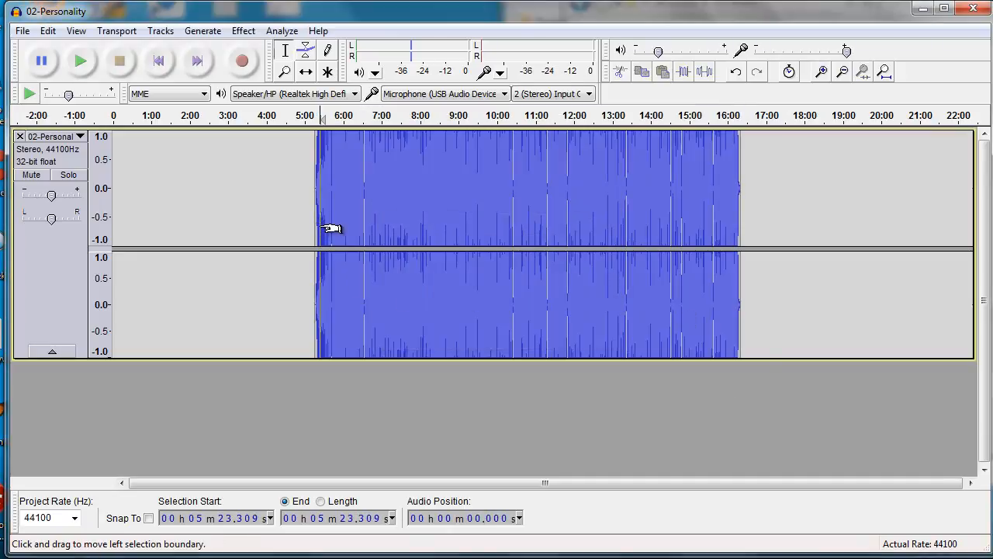
key("ctrl+z")
key("ctrl+z")
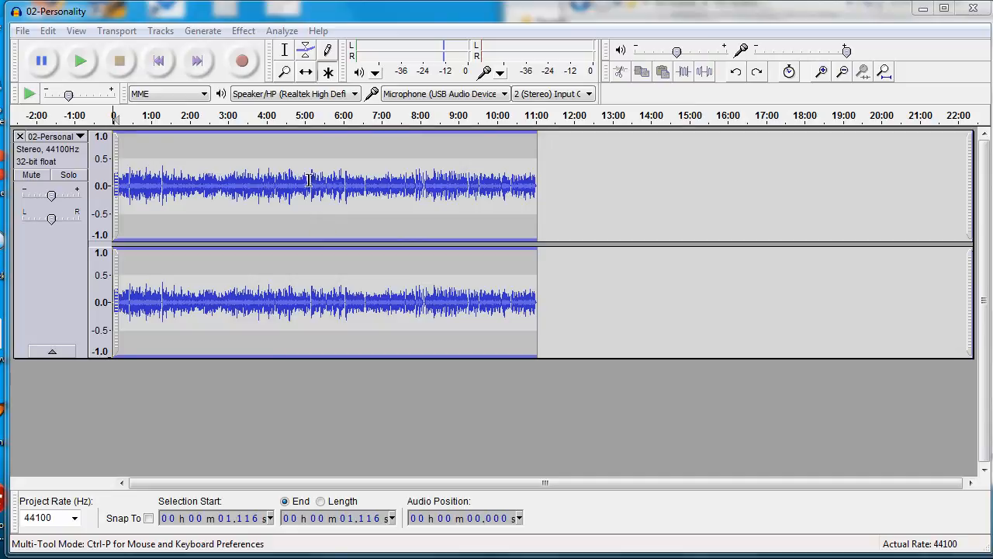
Play the recording briefly from about 0:01, stop it, and place the cursor past the clip's end at about 11:31
left_click(82, 55)
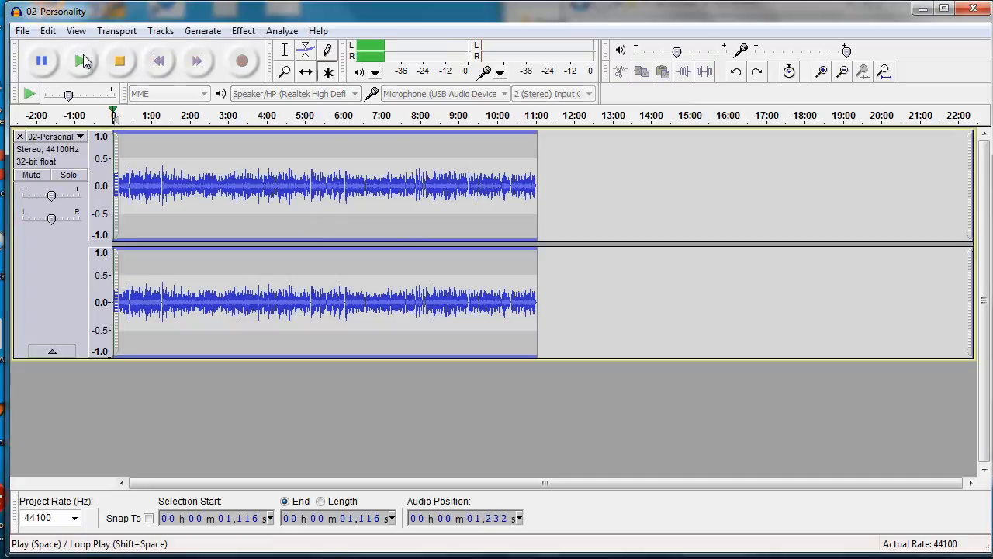
left_click(122, 62)
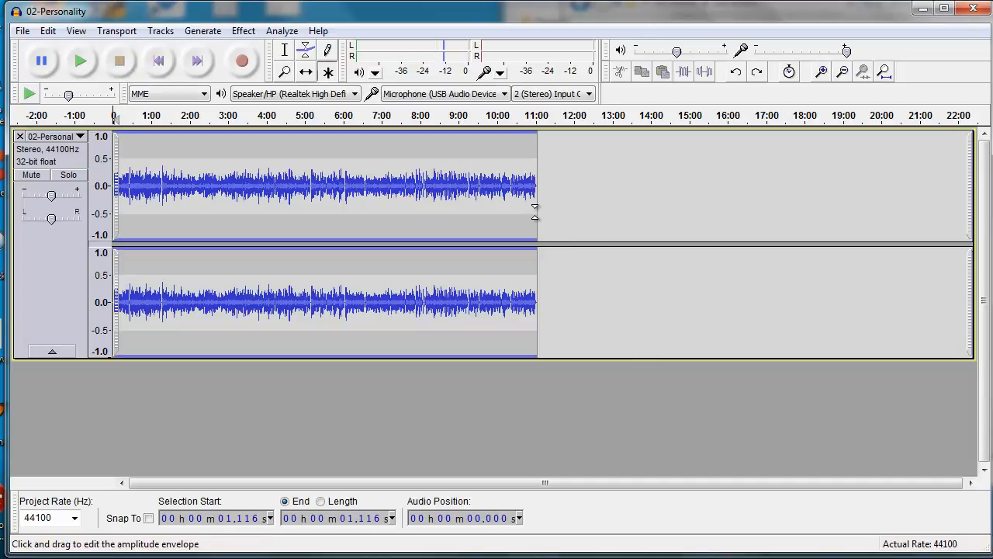
left_click(557, 171)
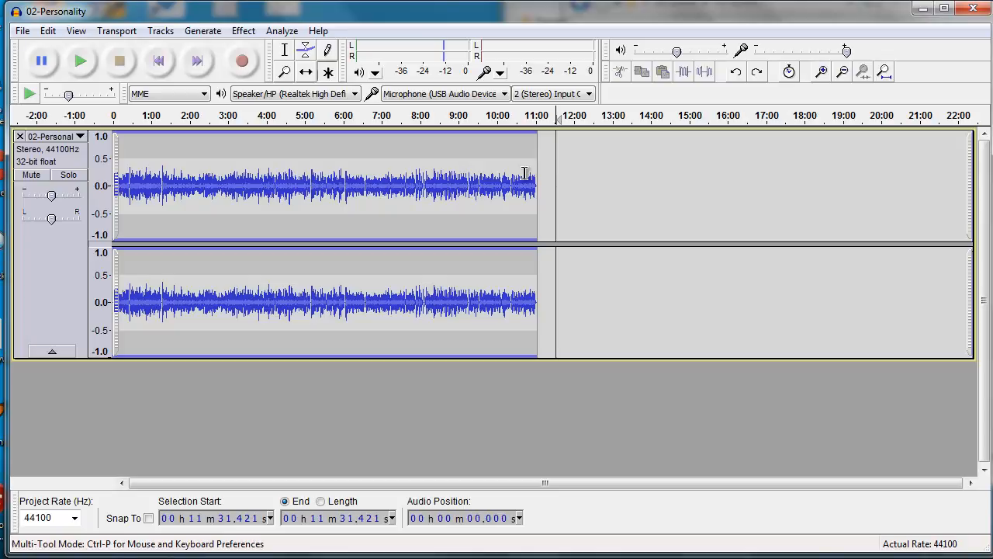
Inspect the recording's final stretch up close, marking about 10:22 to 10:34 and clearing that selection, and return to the full clip
left_click(822, 72)
left_click(823, 71)
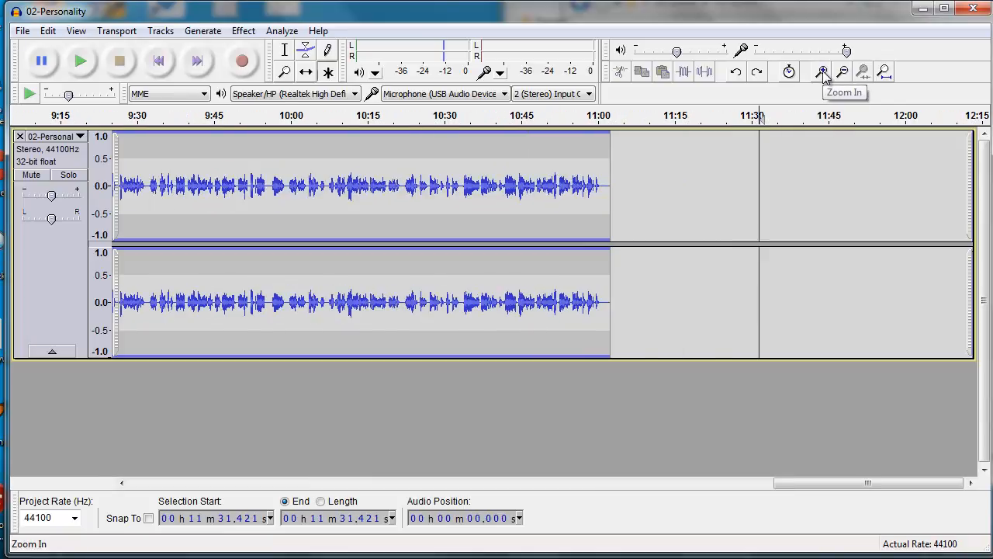
left_click(823, 71)
left_click_drag(858, 483, 804, 482)
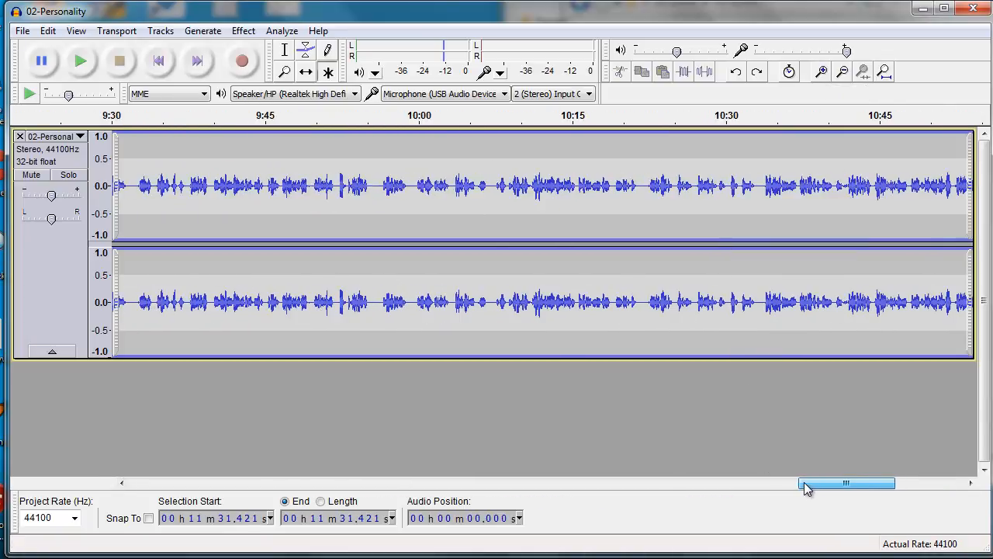
left_click_drag(640, 186, 768, 179)
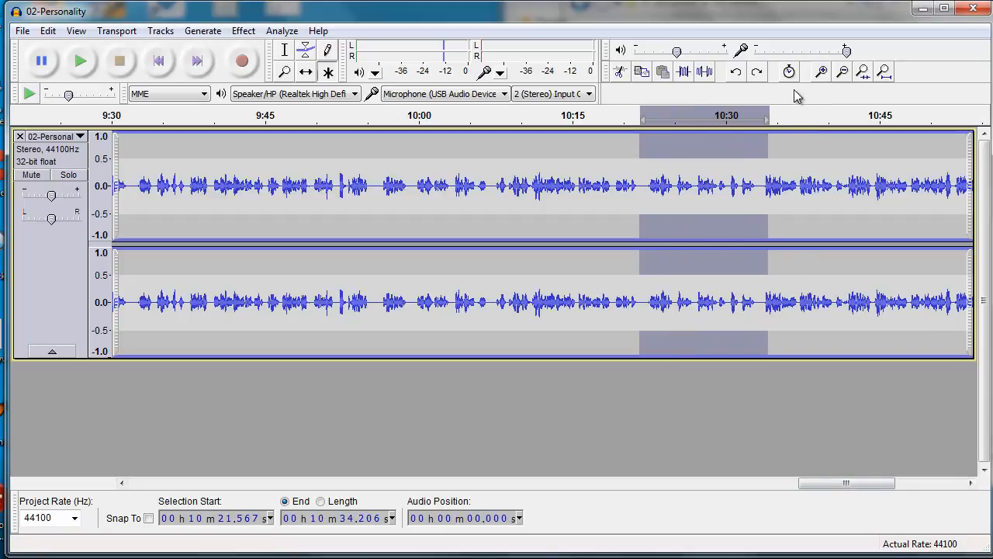
left_click(718, 201)
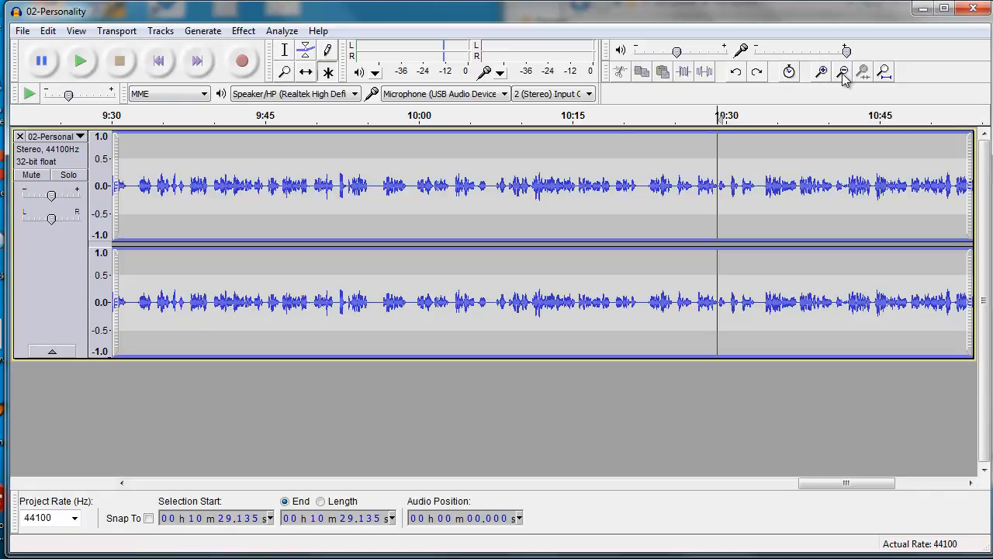
left_click(844, 74)
left_click(844, 73)
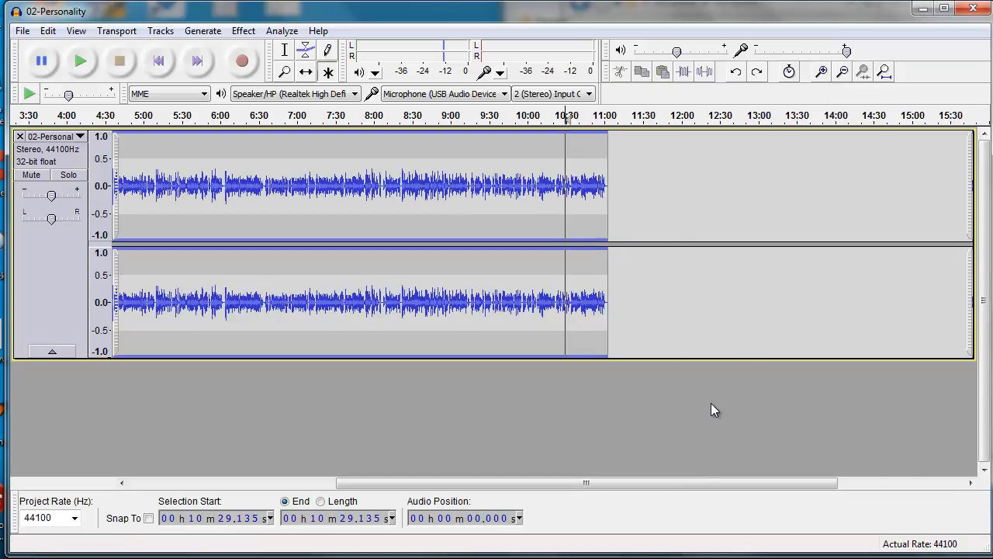
left_click_drag(705, 483, 402, 501)
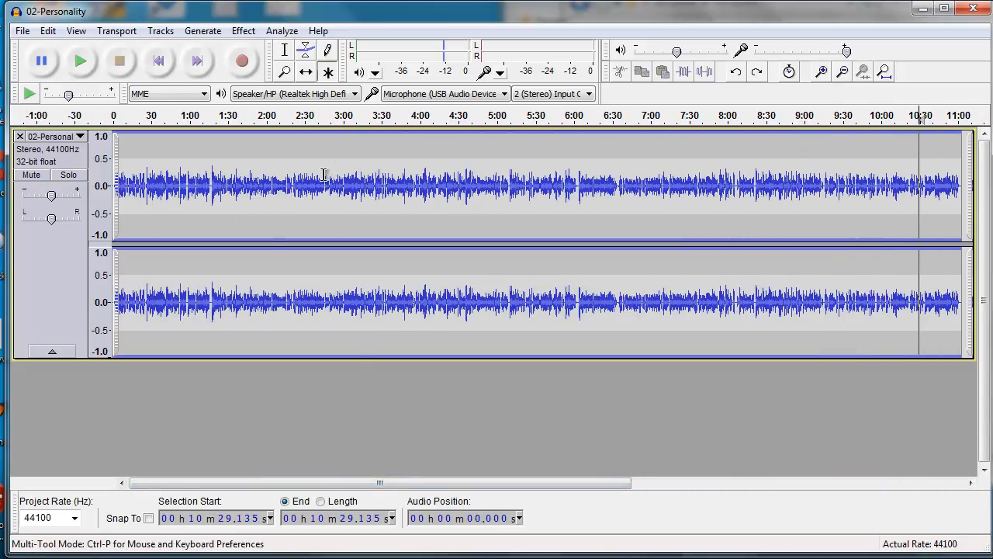
Import the MP3 file The Perfect Day from the audiojungle-2868664-the-perfect-day folder as a new track below the recording
left_click(71, 557)
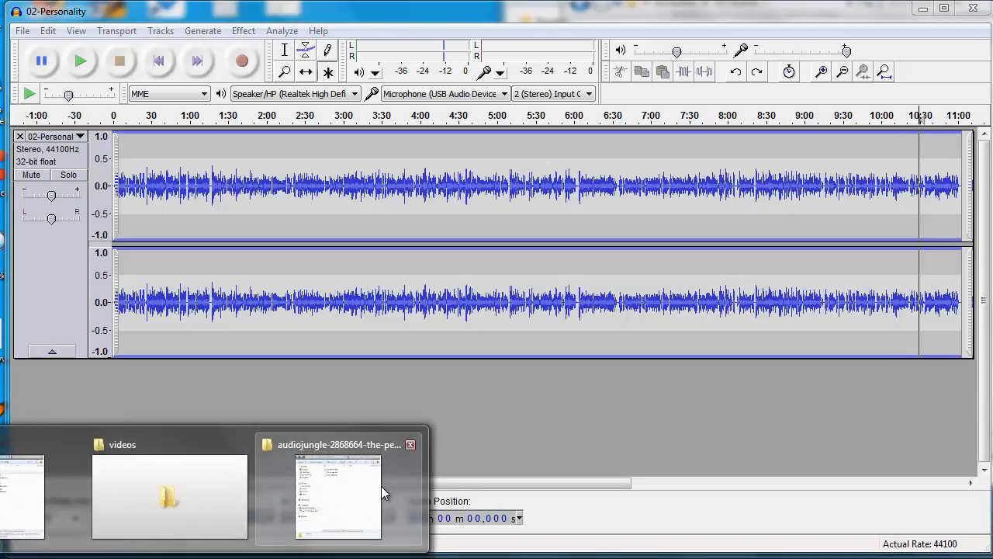
left_click(383, 493)
left_click(736, 43)
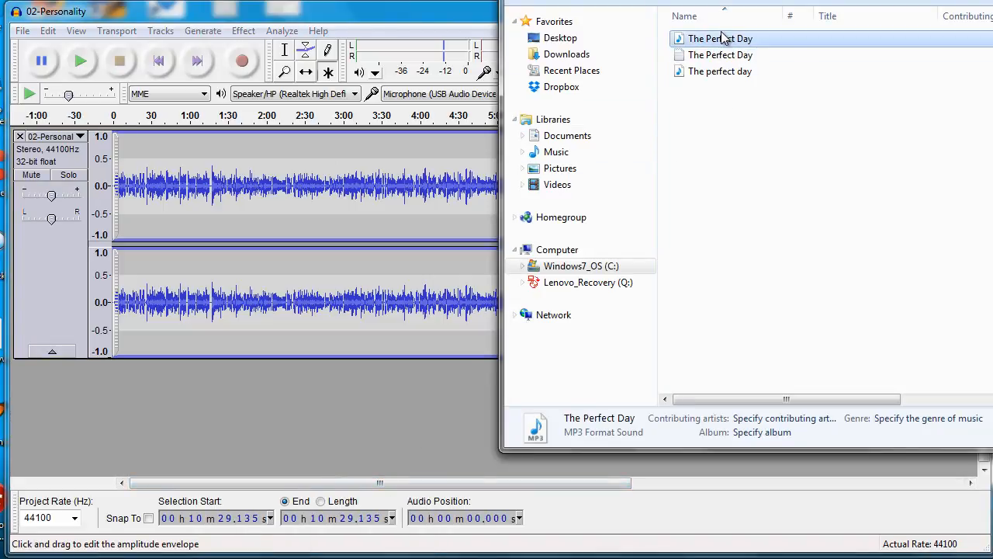
left_click_drag(349, 387, 340, 399)
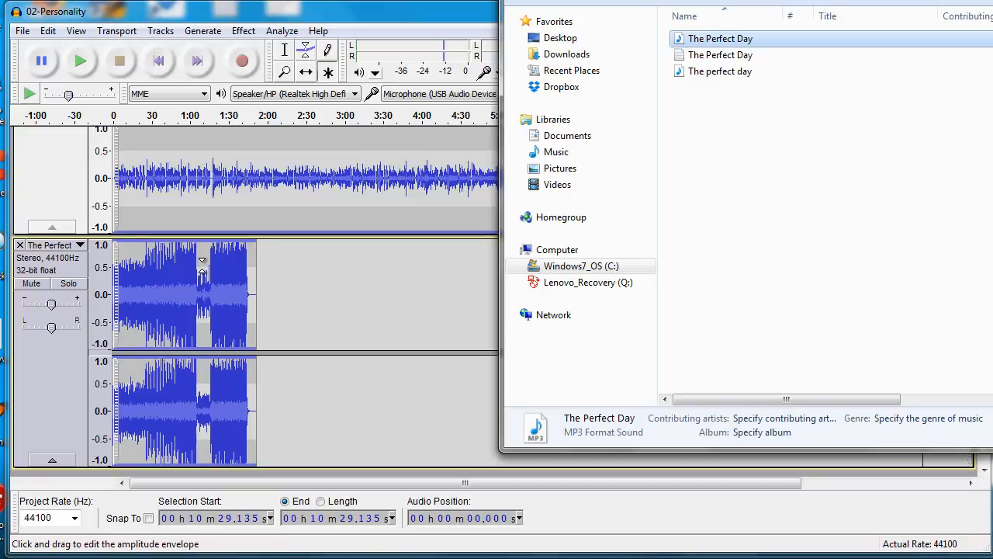
Import the livemylife MP3 from the audiojungle-224500-live-my-life folder as a third track and put the folder window away
left_click(707, 166)
left_click(520, 0)
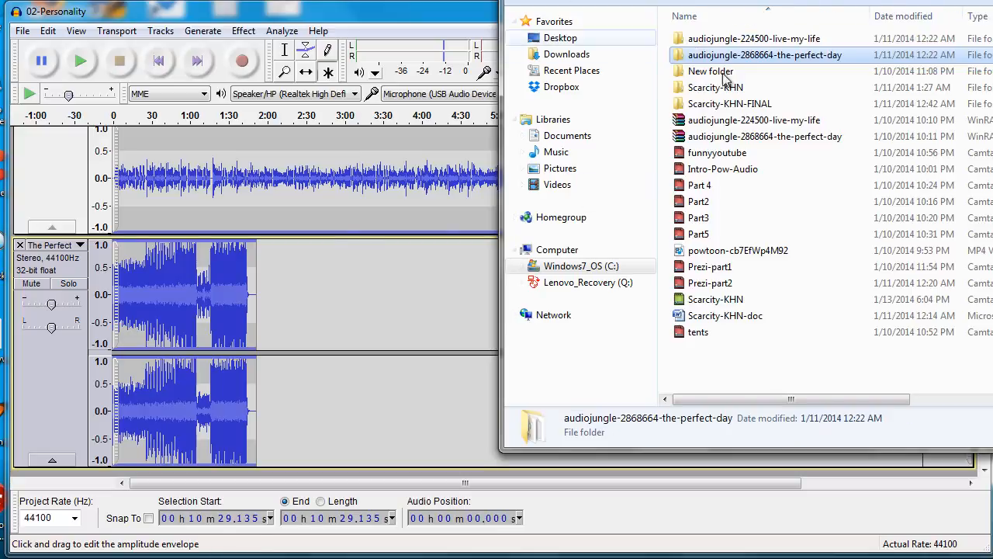
double_click(773, 43)
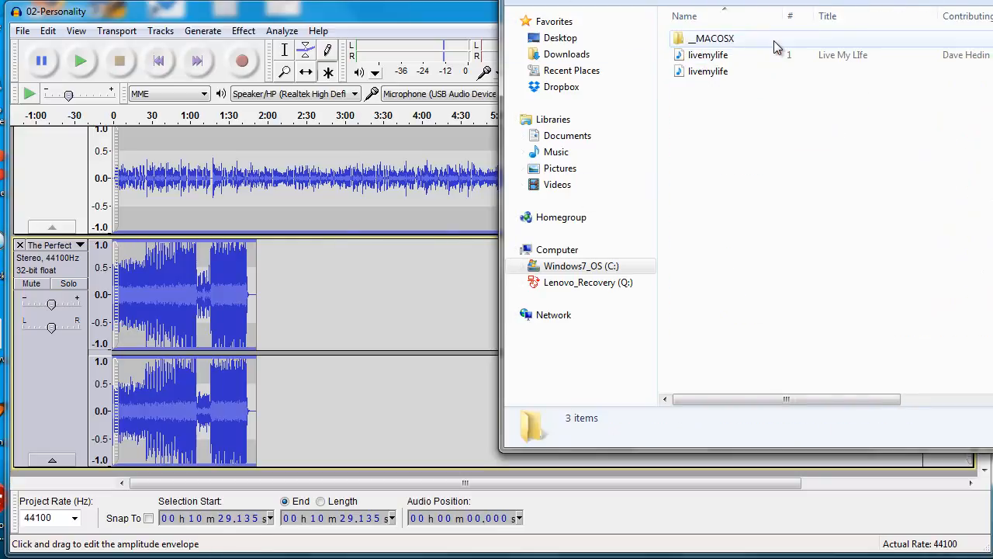
left_click(728, 58)
left_click_drag(727, 55, 368, 458)
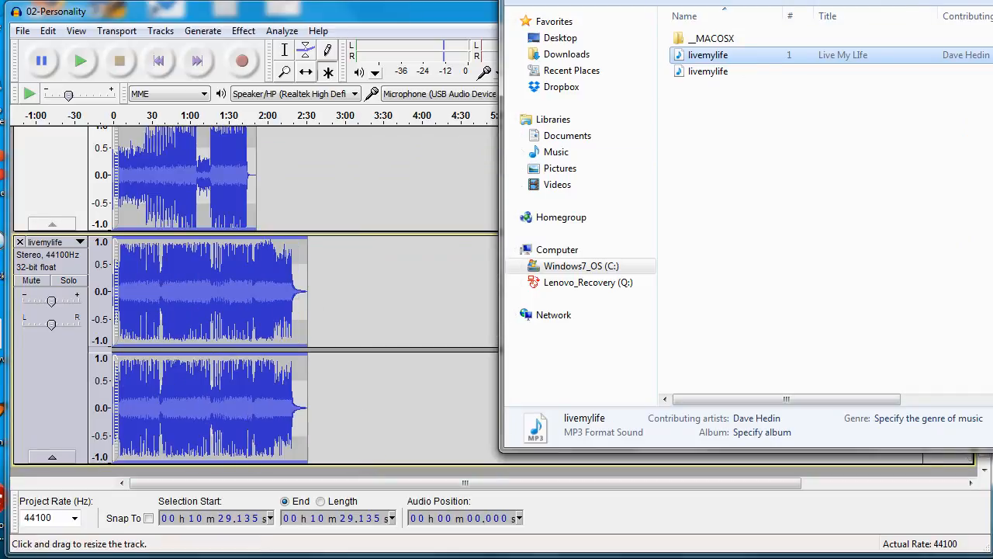
left_click(932, 1)
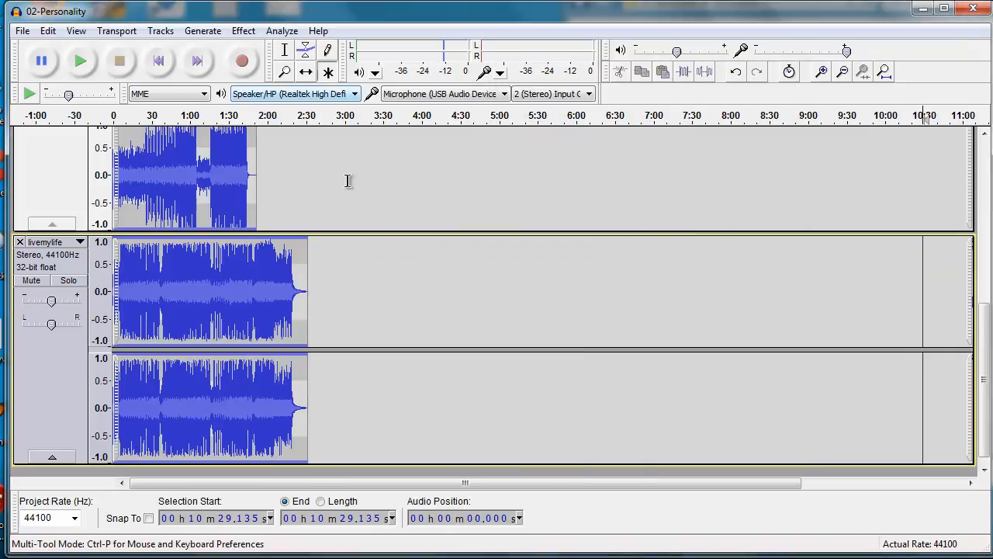
Time-shift the 02-Personality recording so that it starts at about 1:11
left_click(308, 74)
scroll(382, 225, "up", 5)
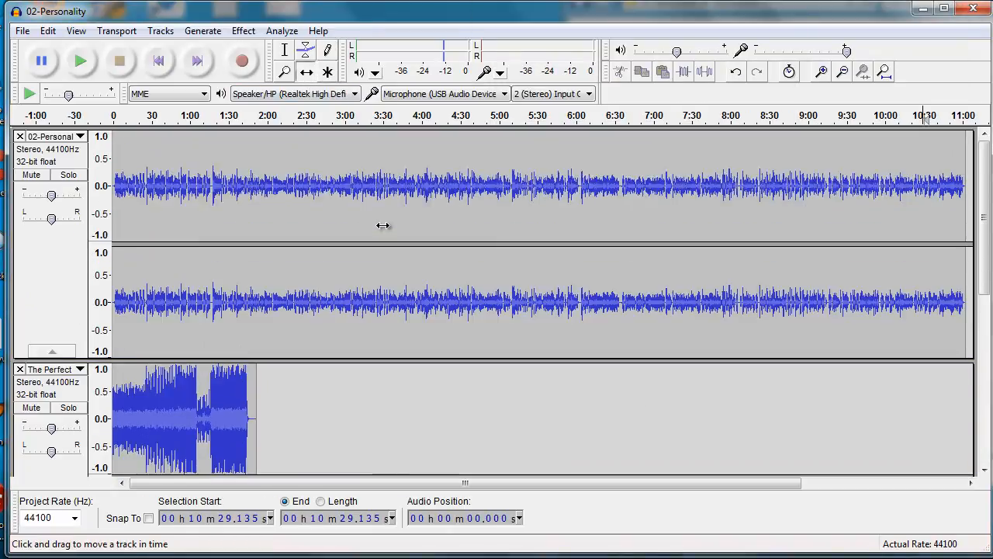
scroll(383, 225, "down", 2)
left_click_drag(186, 210, 278, 212)
scroll(278, 214, "up", 2)
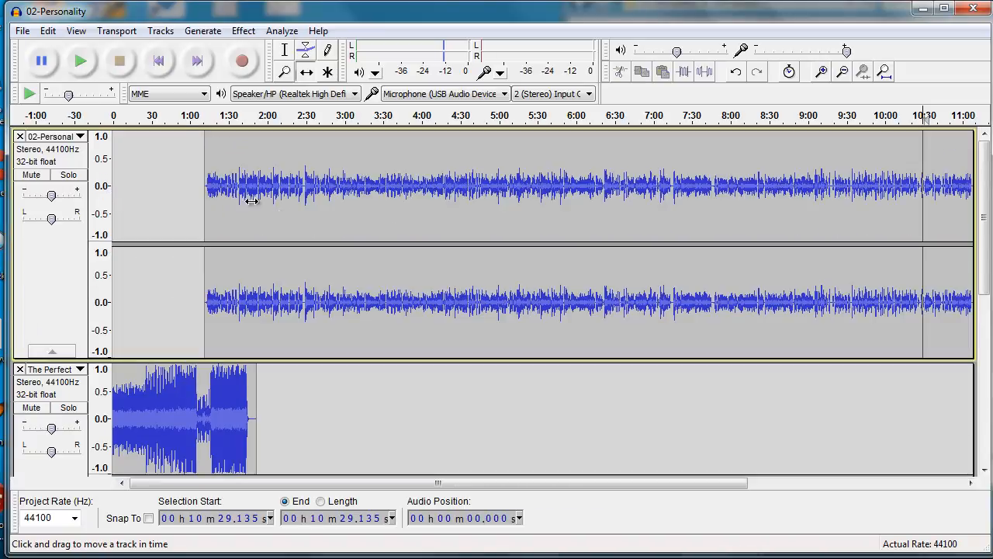
Delete the end of the The Perfect Day track, from about 1:07 onward
left_click(285, 50)
left_click_drag(280, 388, 199, 396)
scroll(211, 399, "down", 3)
key("Delete")
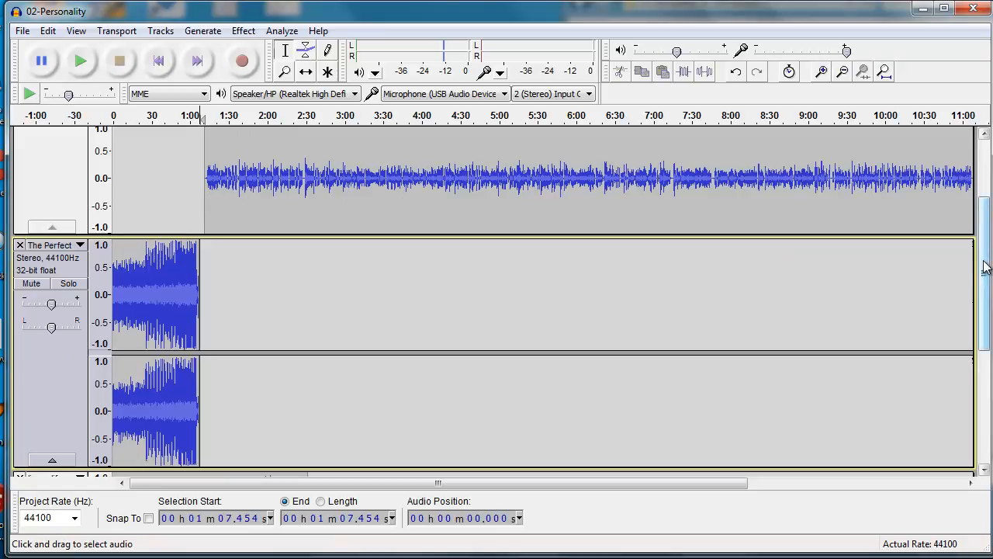
Time-shift the livemylife clip so that it starts at about 1:14, just after the trimmed The Perfect Day clip ends
left_click_drag(985, 271, 986, 373)
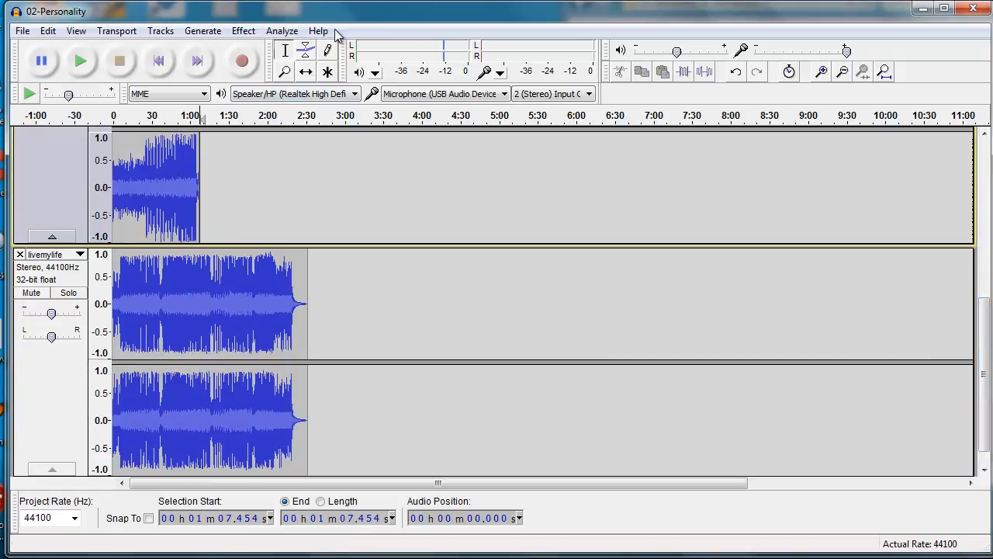
left_click(306, 72)
left_click_drag(246, 291, 316, 291)
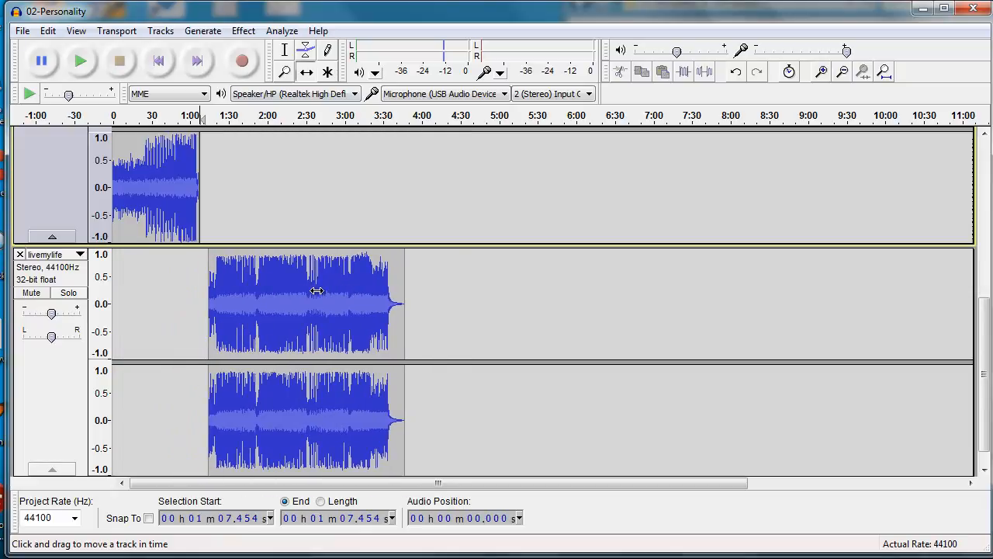
left_click_drag(984, 329, 988, 182)
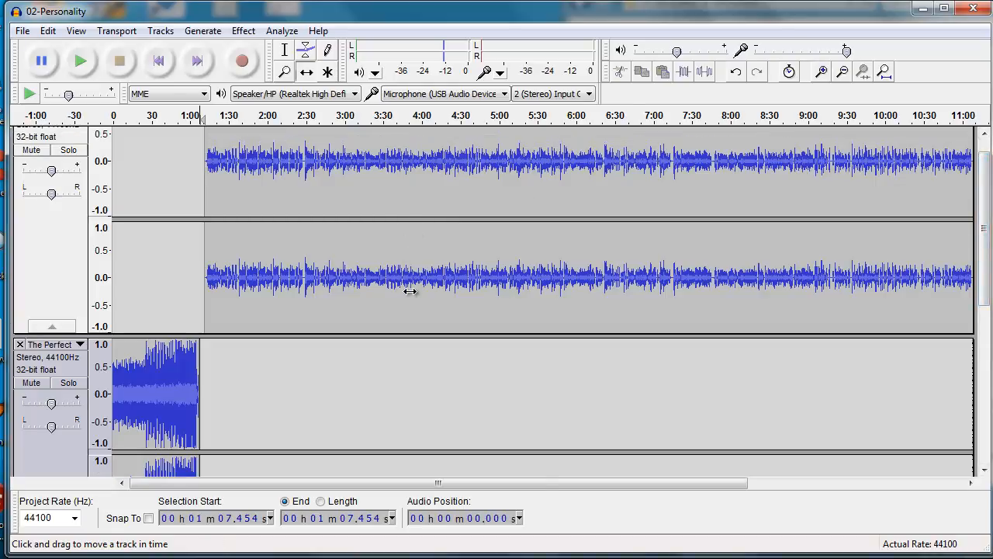
Add a second, full-length copy of The Perfect Day as a new track below livemylife
scroll(410, 291, "down", 2)
scroll(409, 289, "down", 4)
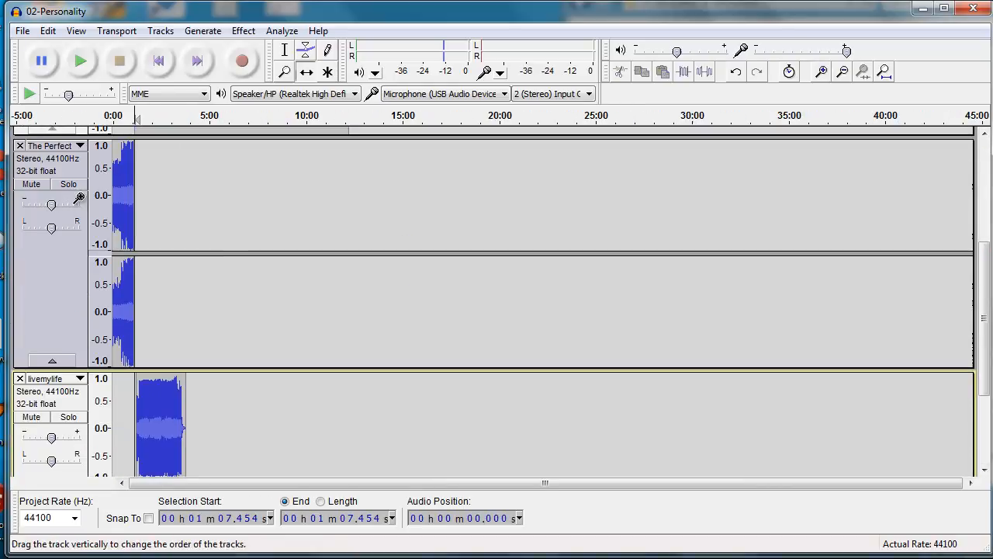
left_click(116, 196)
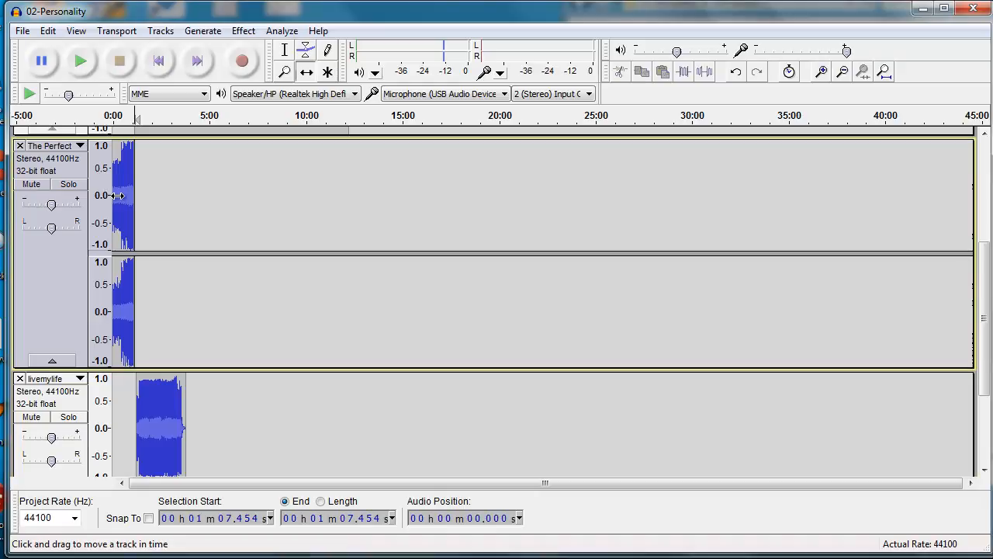
key("ctrl+a")
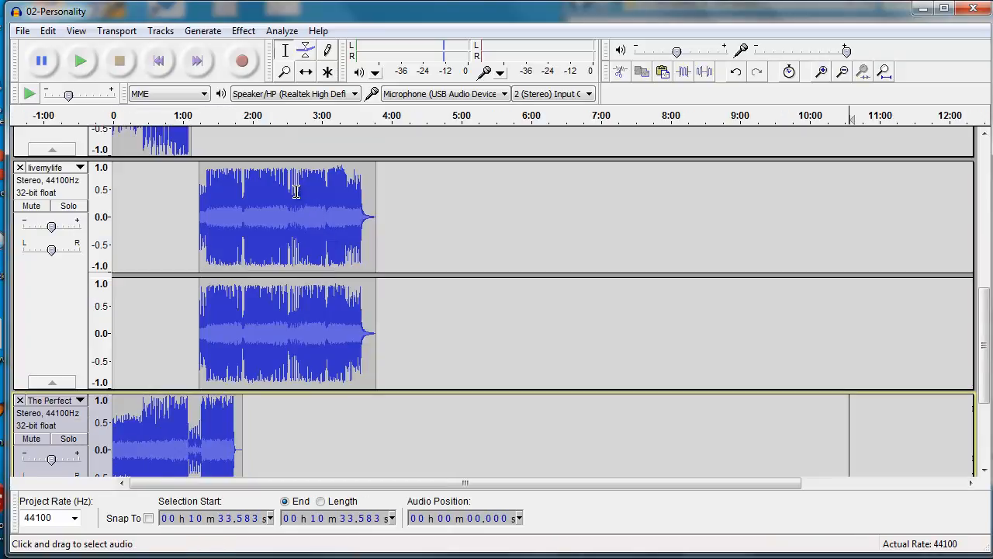
scroll(285, 275, "up", 3)
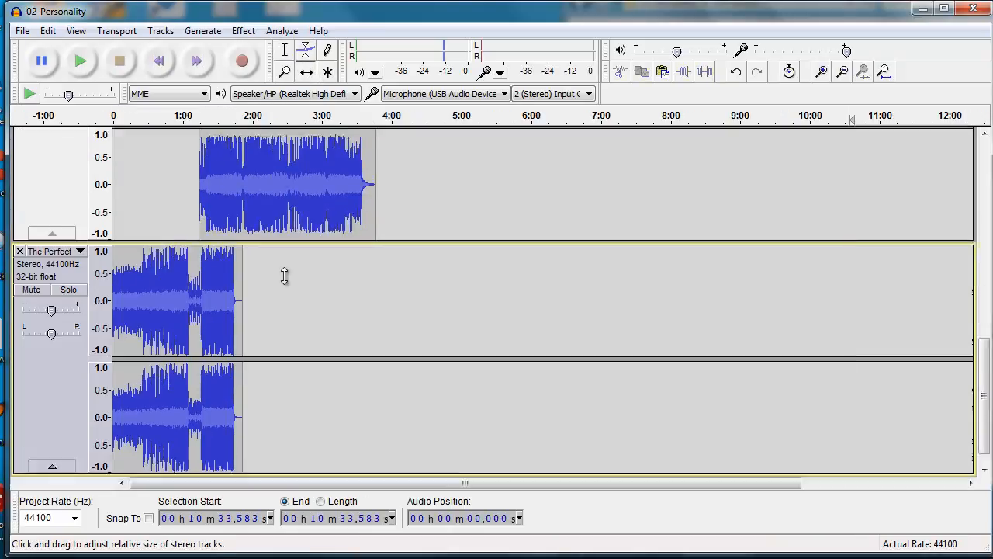
Time-shift the second The Perfect Day clip to start where the 02-Personality recording ends, at about 12:10
key("F5")
left_click_drag(168, 308, 678, 308)
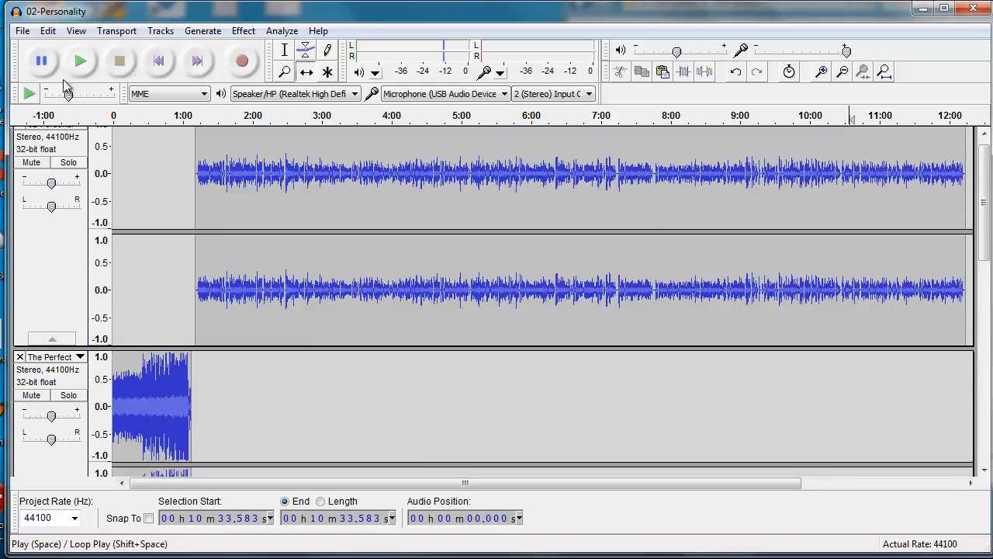
left_click(843, 71)
left_click(843, 71)
scroll(406, 298, "down", 3)
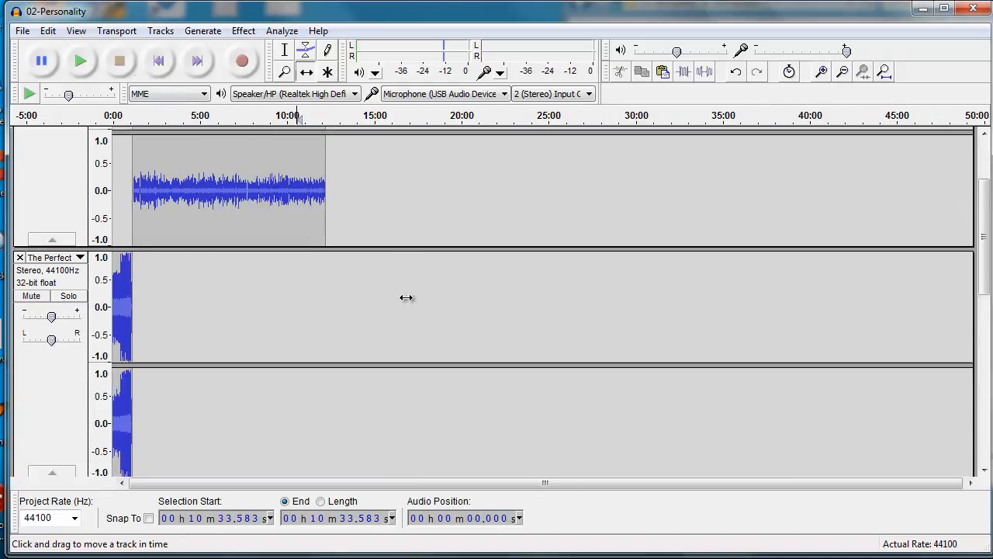
scroll(327, 255, "down", 9)
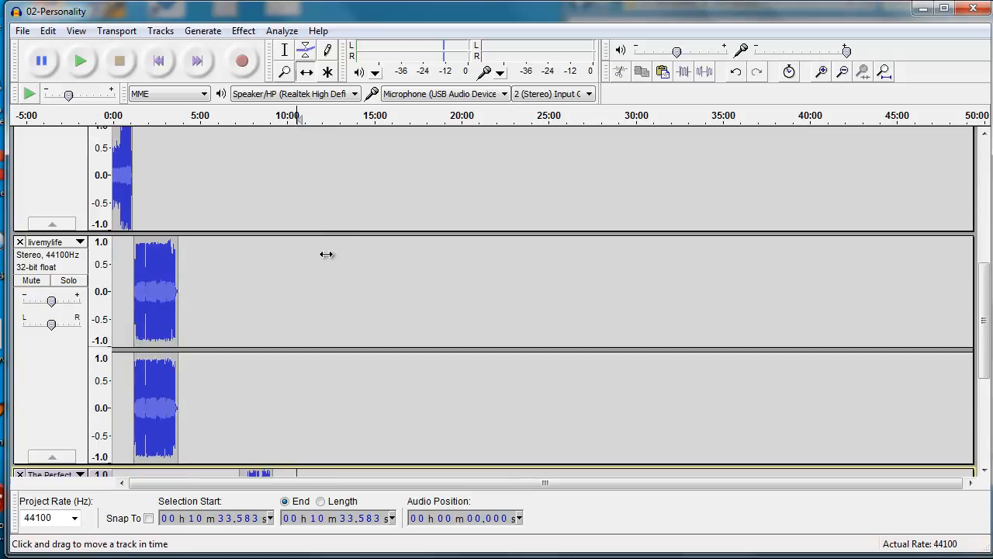
left_click_drag(260, 253, 342, 253)
scroll(343, 253, "up", 8)
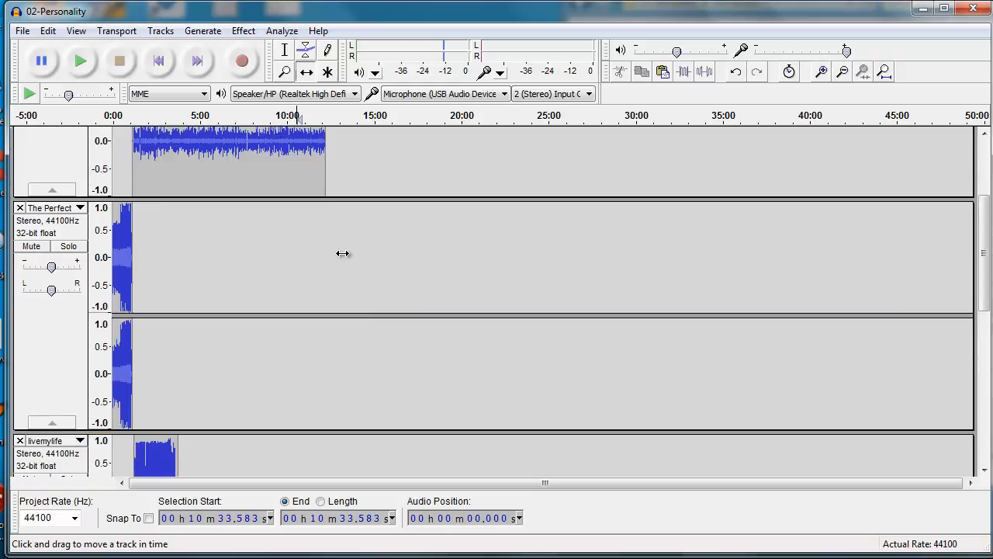
scroll(329, 277, "down", 6)
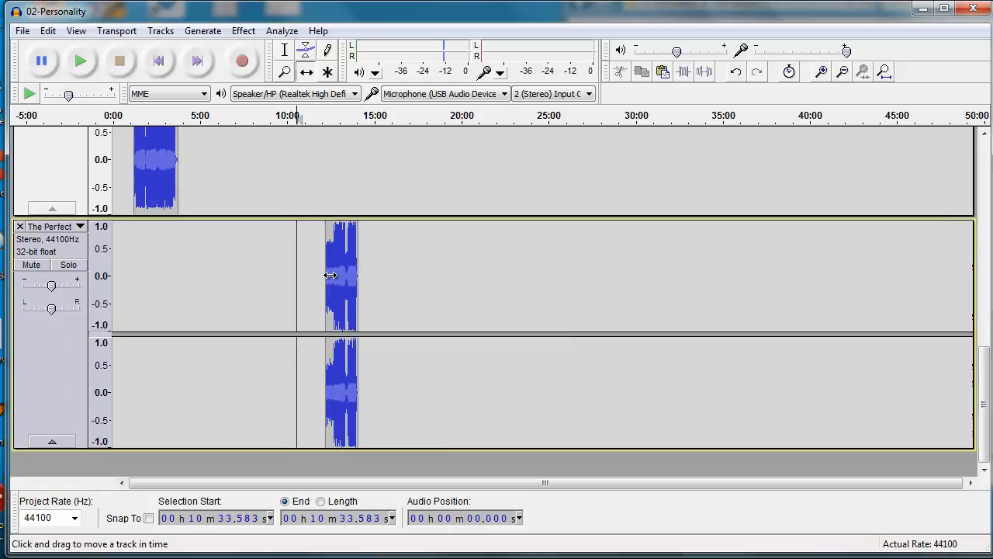
mouse_move(335, 272)
left_mouse_down()
mouse_move(347, 271)
mouse_move(336, 268)
left_mouse_up()
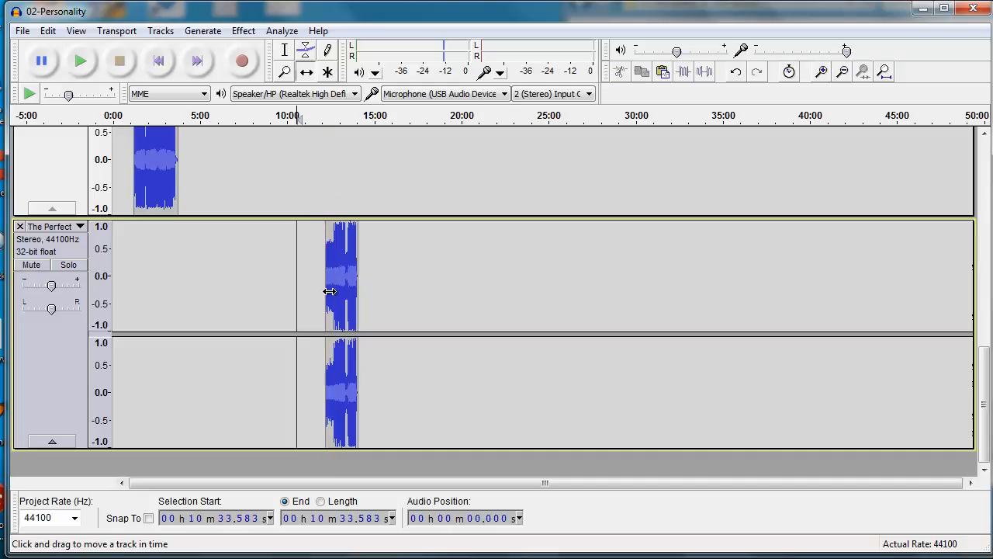
Review all four tracks to check how the intro music, voice recording, livemylife clip and closing music line up in time
scroll(325, 286, "up", 11)
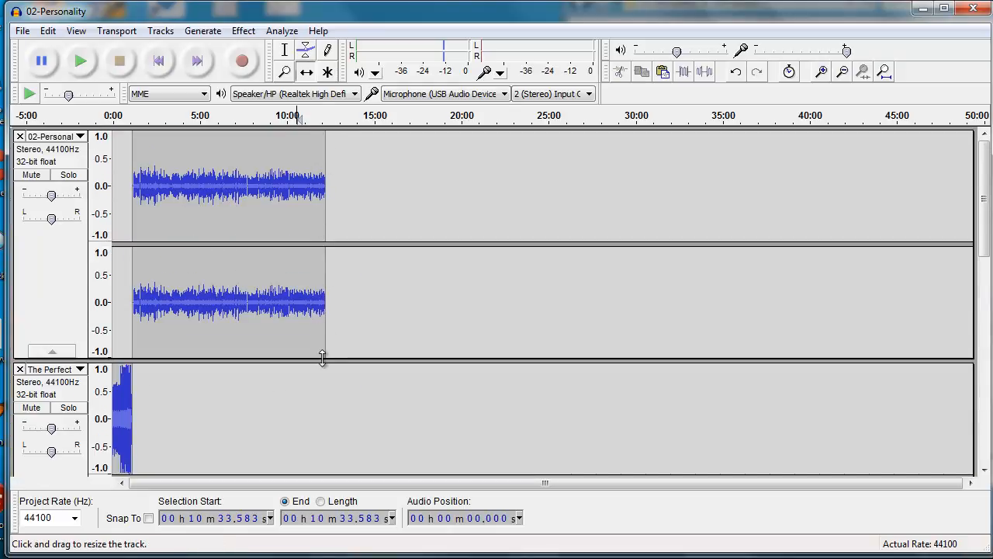
scroll(320, 345, "down", 10)
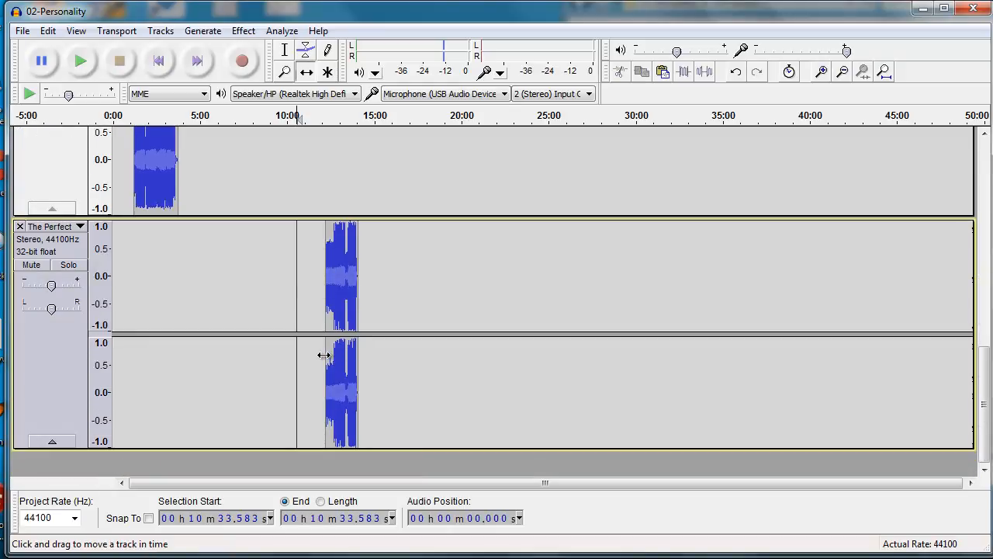
scroll(323, 355, "up", 6)
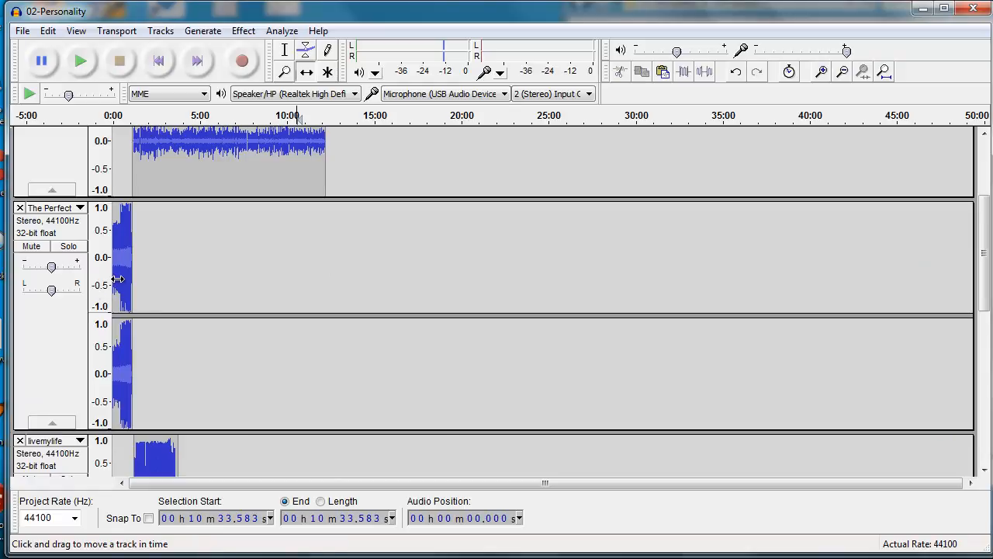
scroll(152, 276, "up", 3)
scroll(151, 275, "up", 1)
scroll(225, 221, "down", 5)
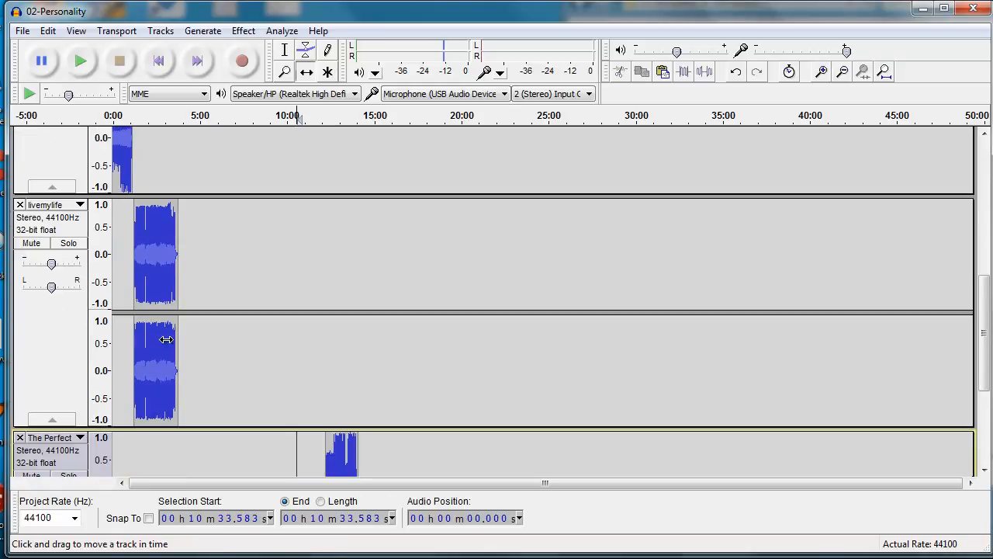
scroll(178, 339, "down", 3)
scroll(166, 280, "up", 3)
scroll(334, 240, "up", 8)
scroll(313, 310, "down", 9)
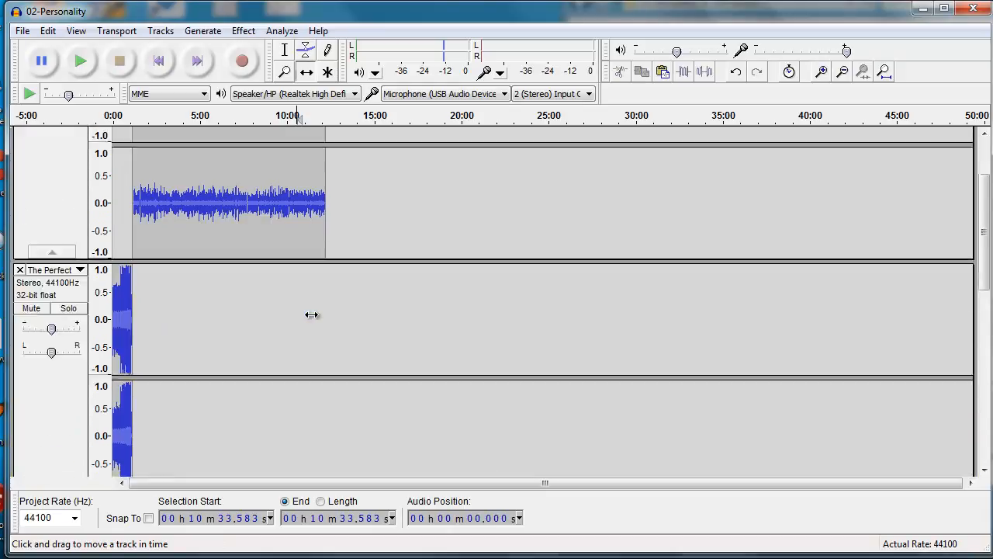
scroll(311, 314, "down", 3)
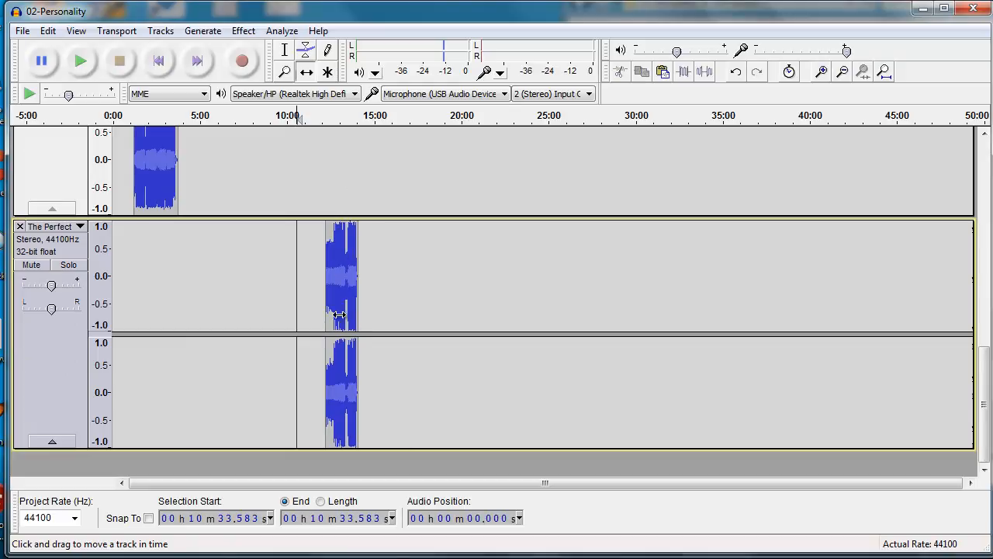
Select the whole 02-Personality clip with the Selection tool, from about 0:50 to 13:50 on the timeline
scroll(334, 322, "up", 7)
scroll(326, 332, "up", 4)
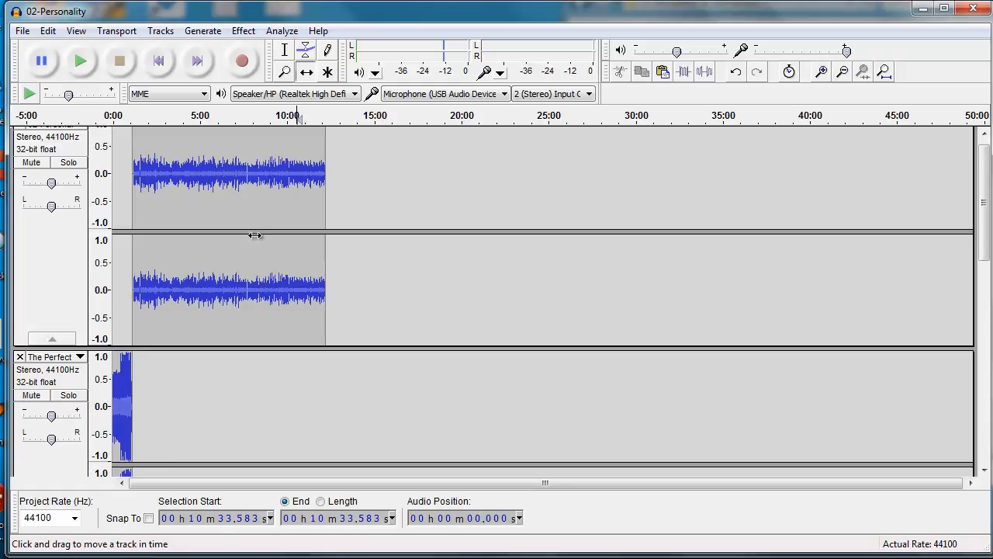
left_click(285, 49)
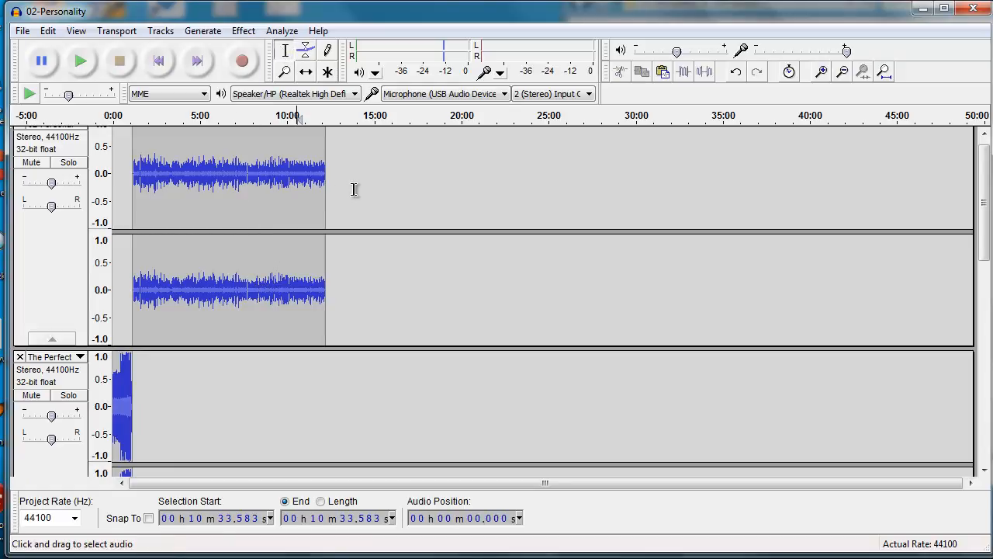
left_click_drag(354, 190, 128, 196)
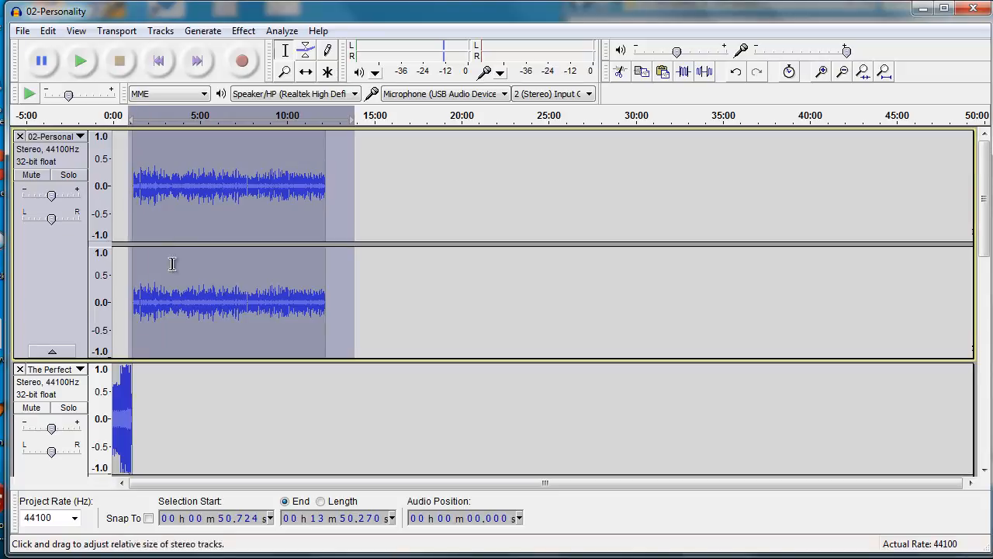
scroll(204, 317, "down", 5)
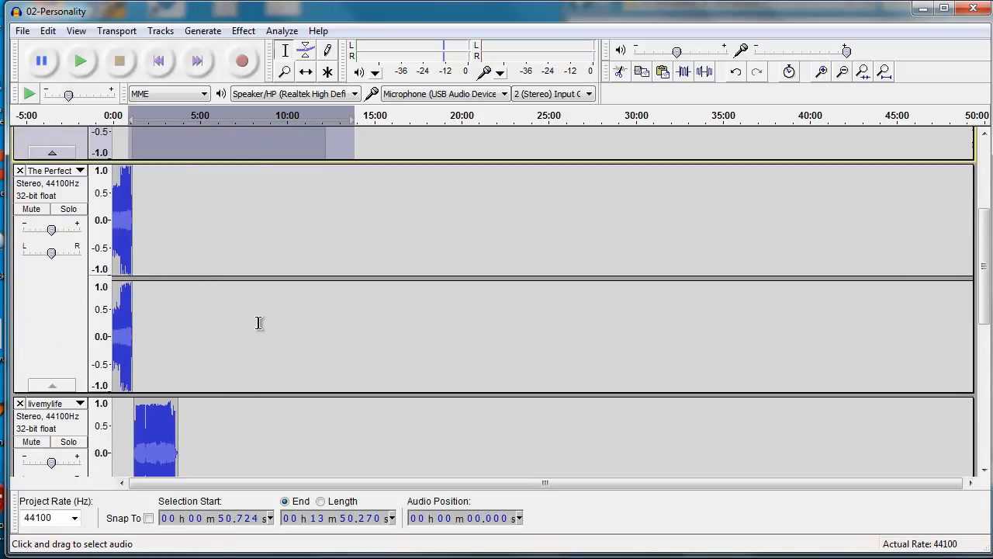
scroll(258, 323, "up", 5)
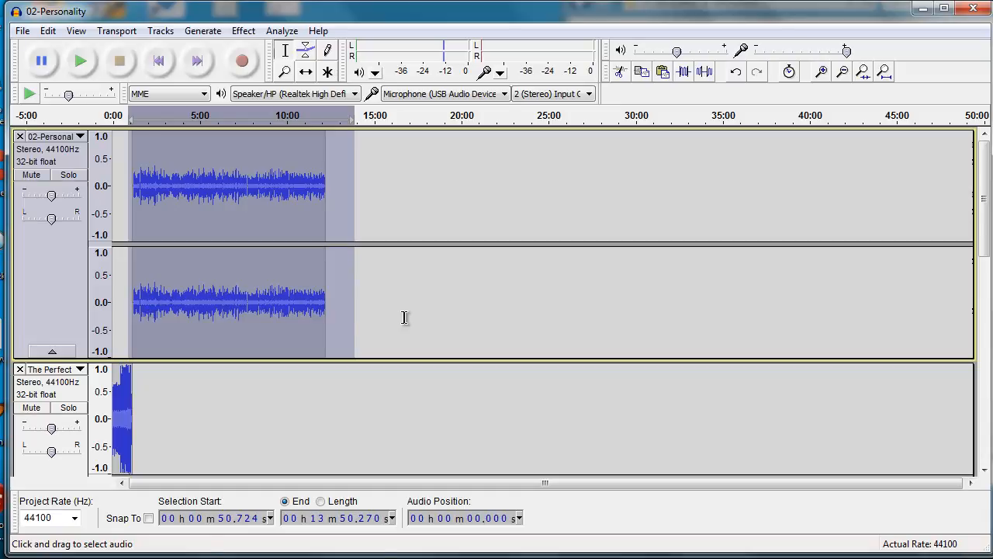
scroll(377, 359, "down", 5)
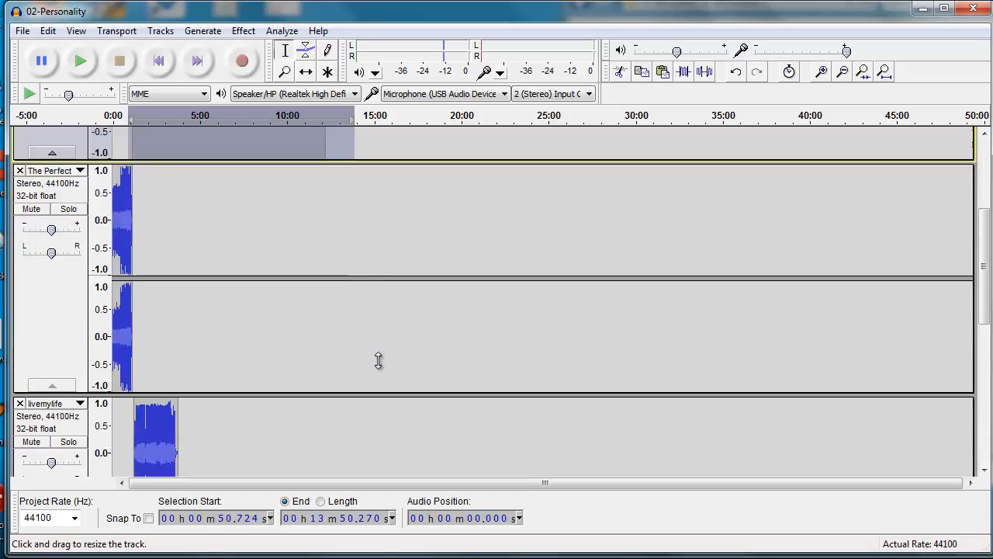
scroll(374, 361, "up", 5)
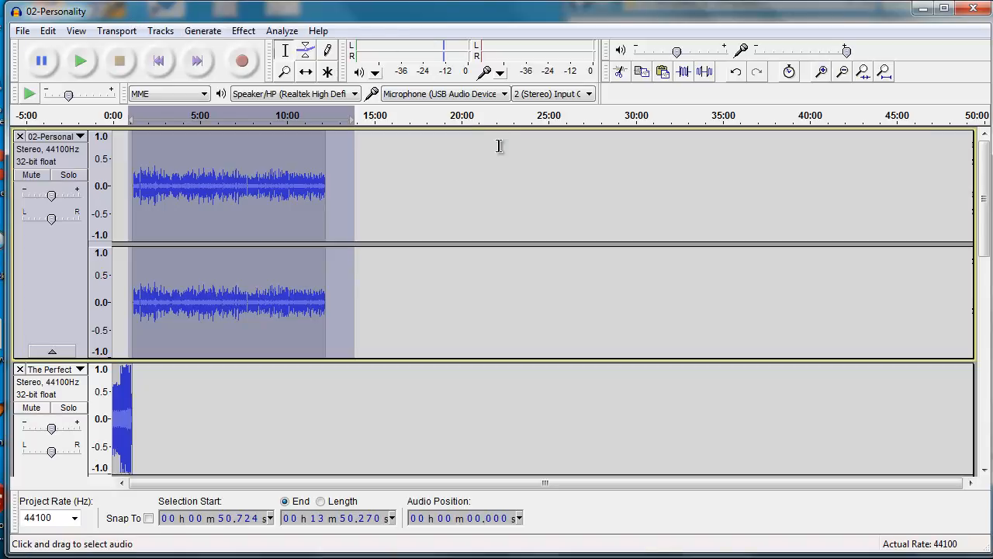
Check the available playback devices, recording devices and input channel options, keeping 2 (Stereo) Input Channels
left_click(490, 94)
left_click(439, 112)
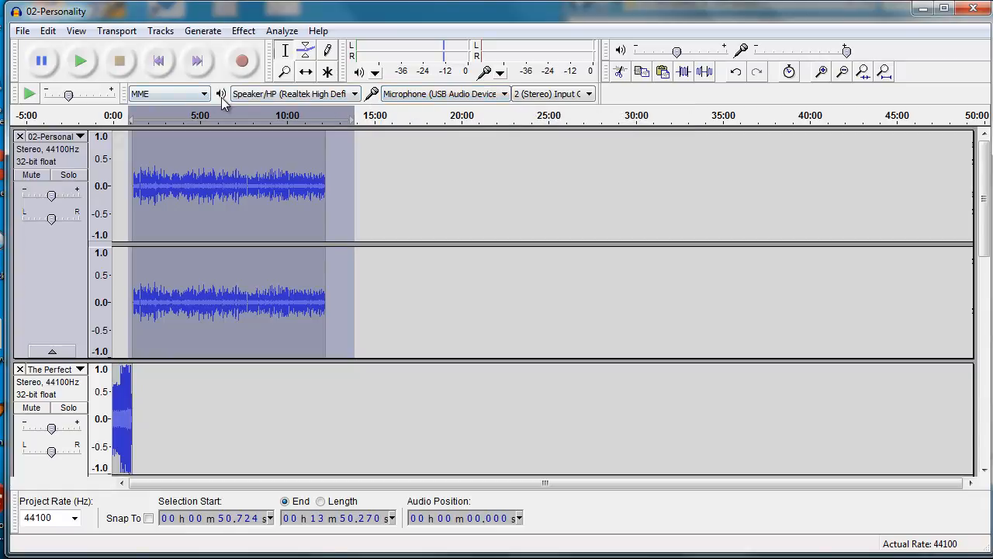
left_click(266, 94)
left_click(353, 93)
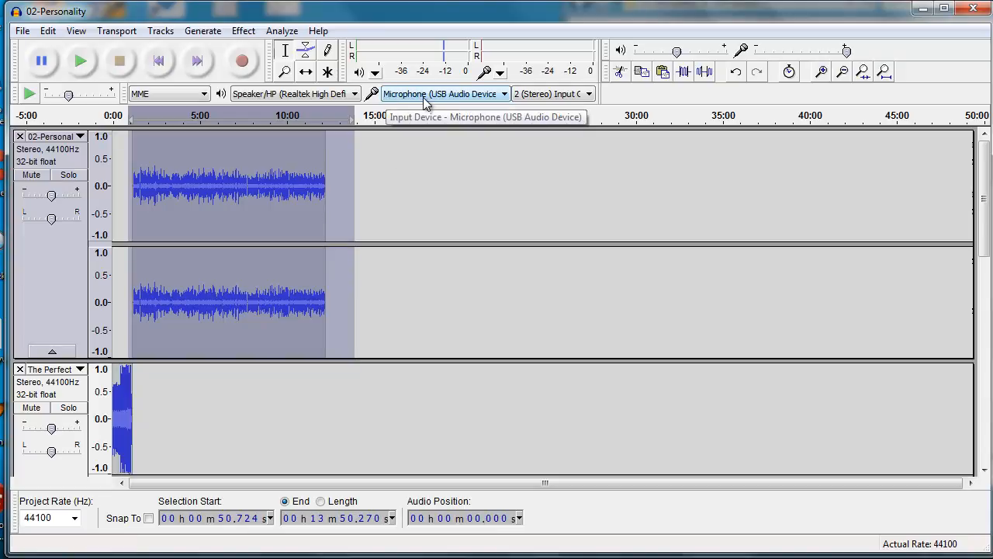
left_click(426, 94)
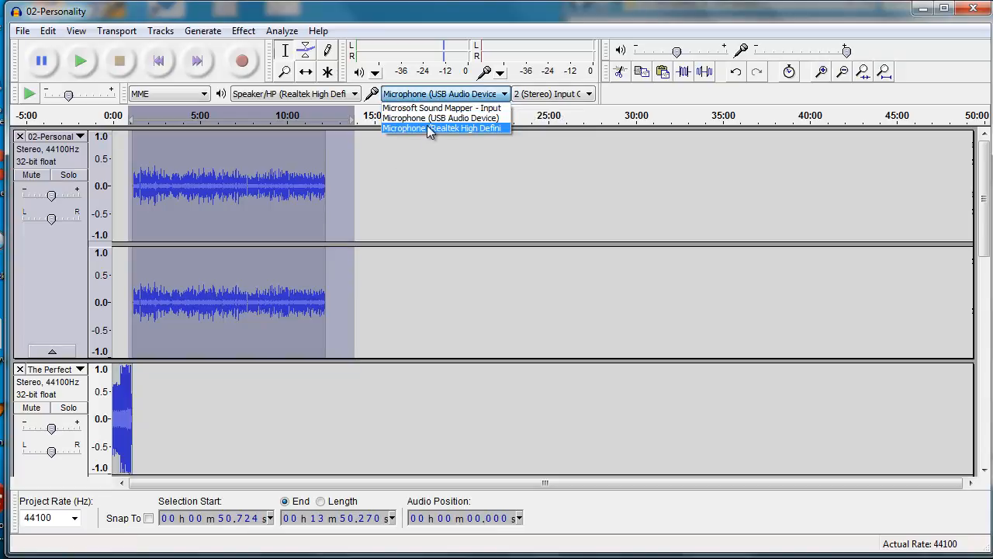
left_click(522, 101)
left_click(525, 101)
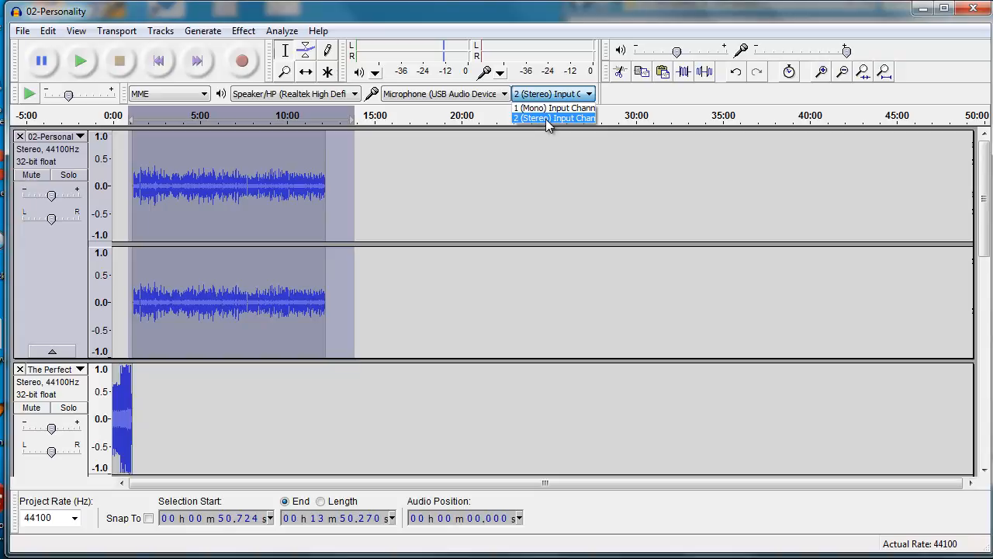
left_click(548, 118)
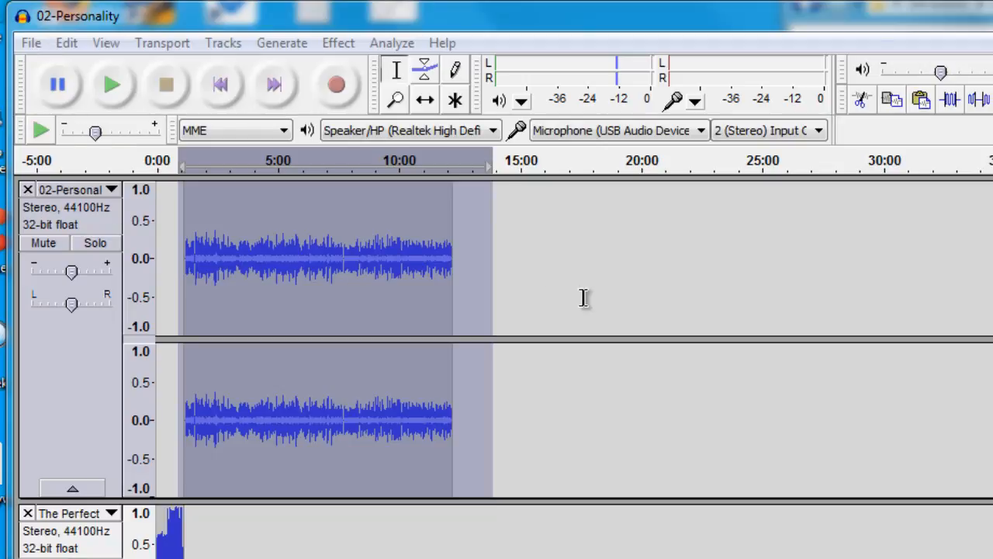
Export the project as an MP3 file named 02-Personality, accepting the user's personal folder as the save location
left_click(30, 43)
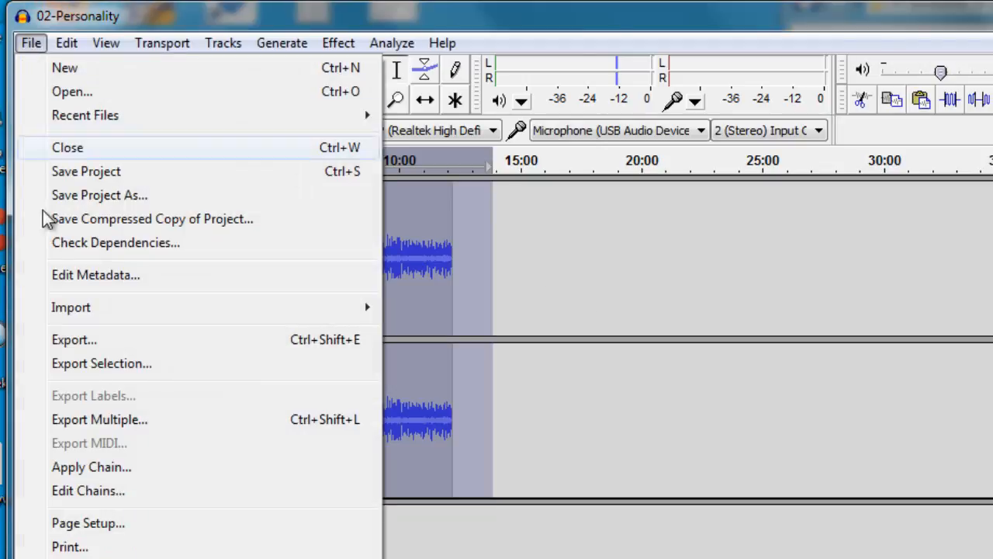
left_click(60, 346)
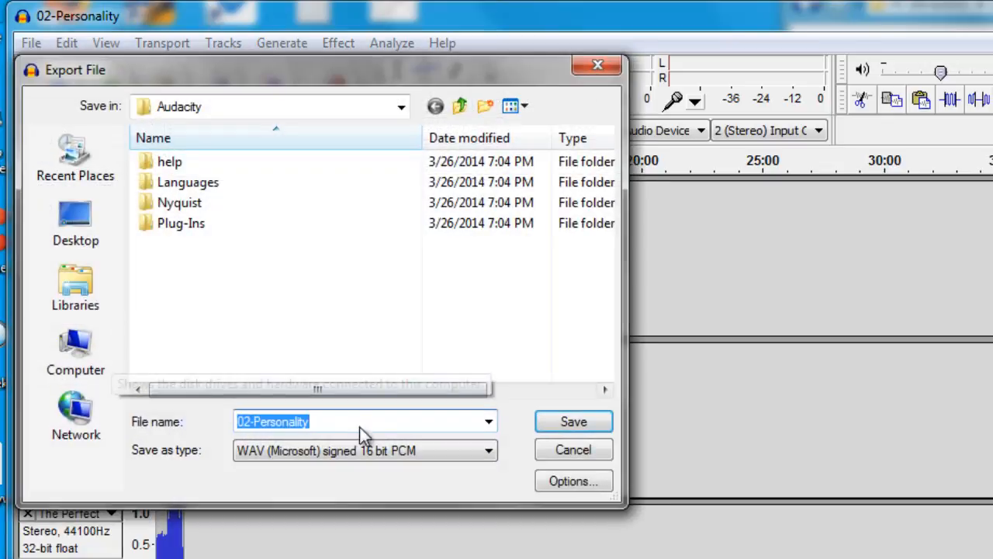
left_click(362, 456)
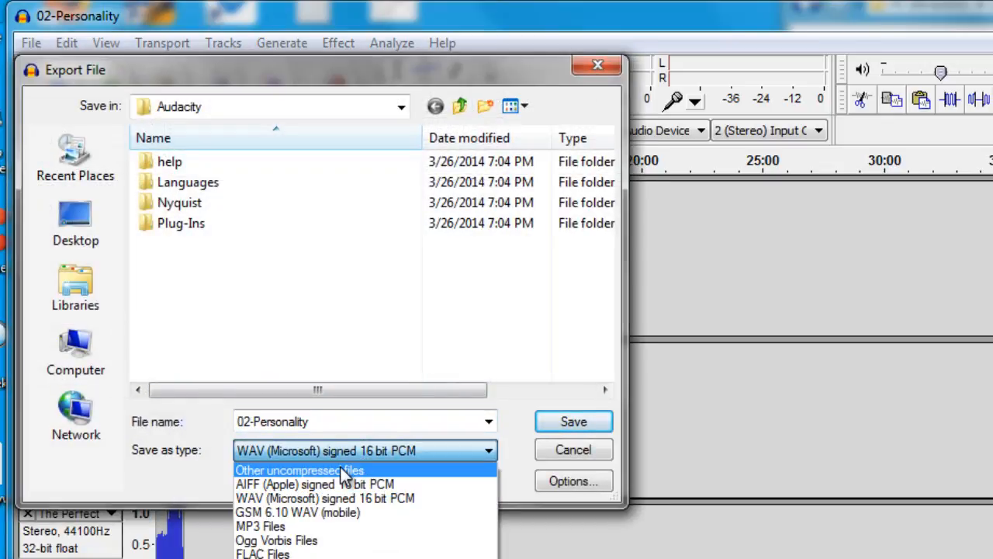
left_click(332, 528)
left_click(569, 429)
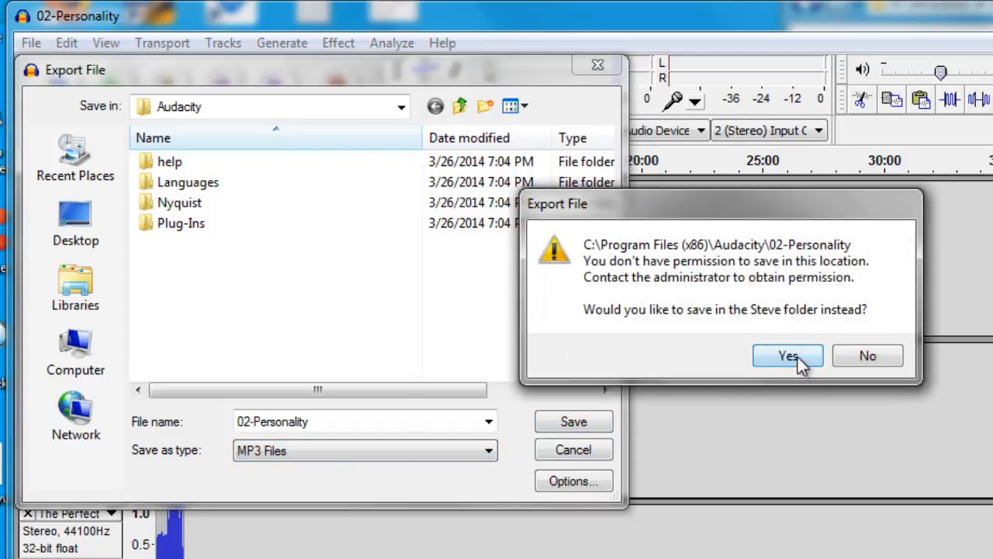
left_click(798, 358)
left_click(548, 425)
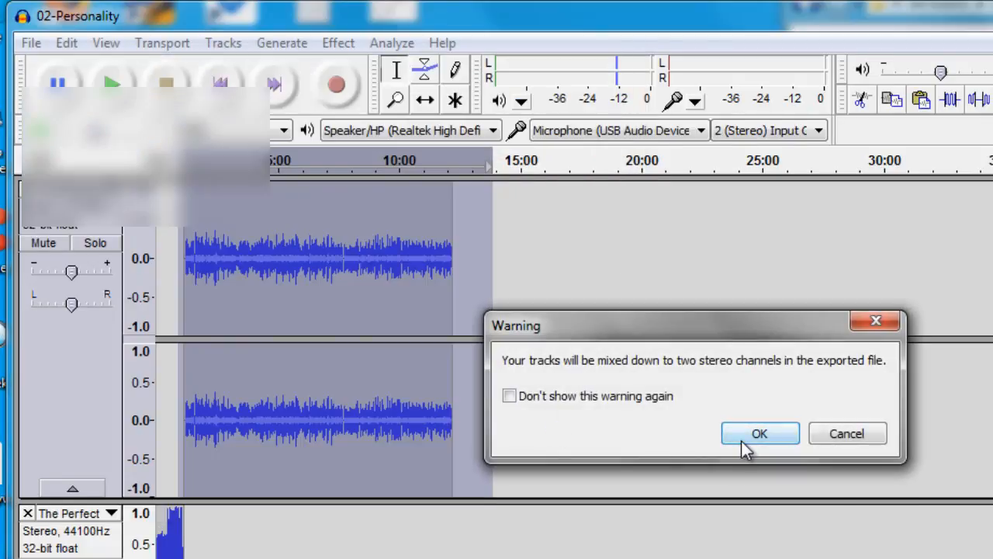
Turn off future stereo mix-down warnings, continue the export and accept the metadata with all tags left blank
left_click(525, 396)
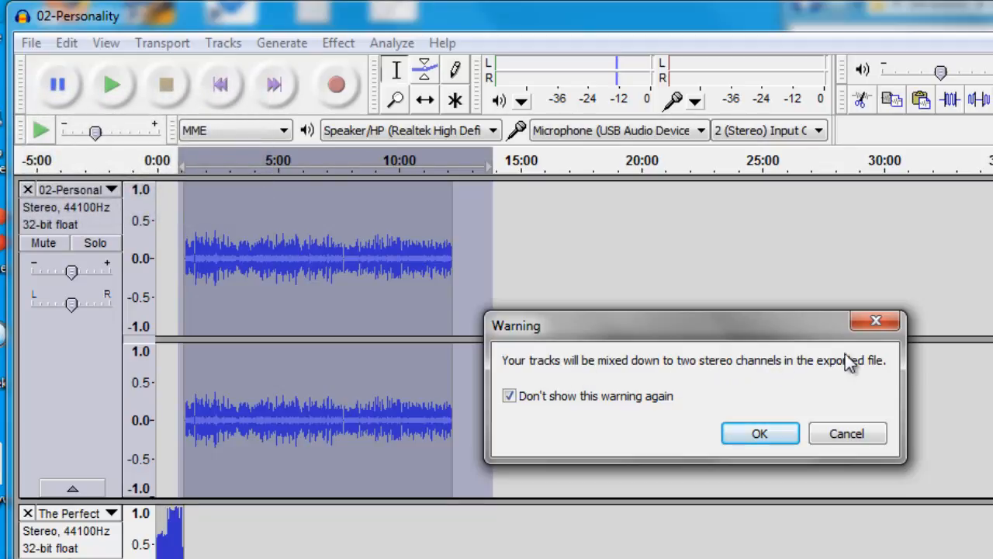
left_click(761, 435)
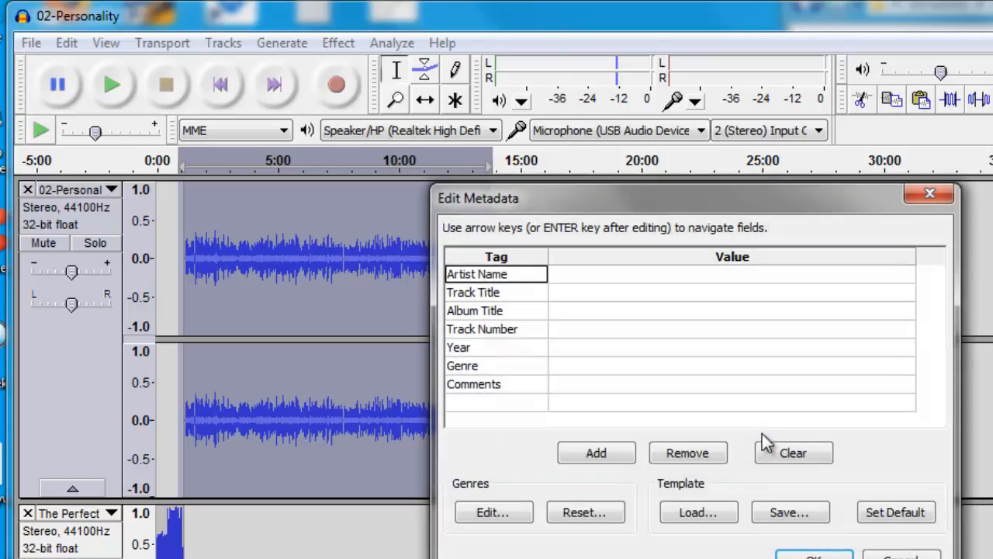
left_click(669, 276)
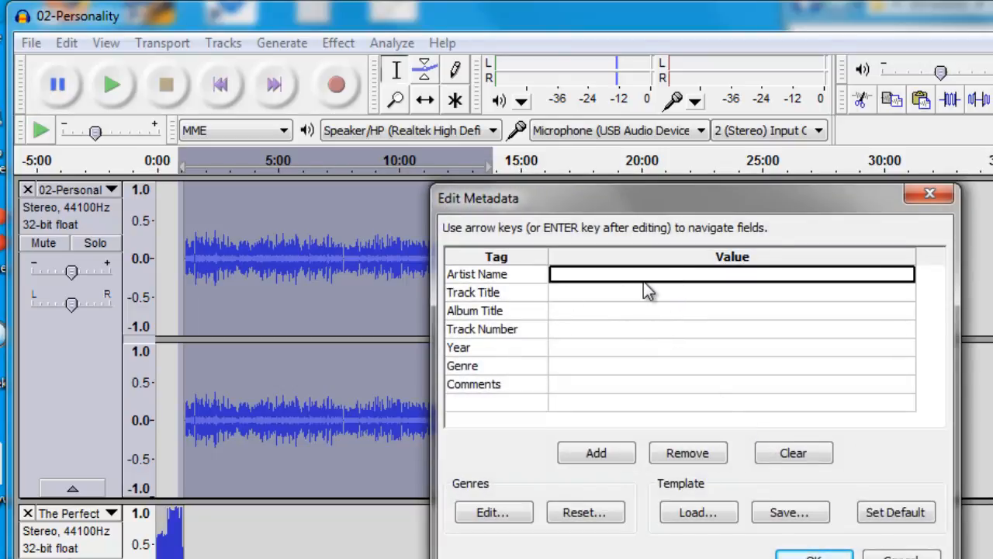
left_click(560, 292)
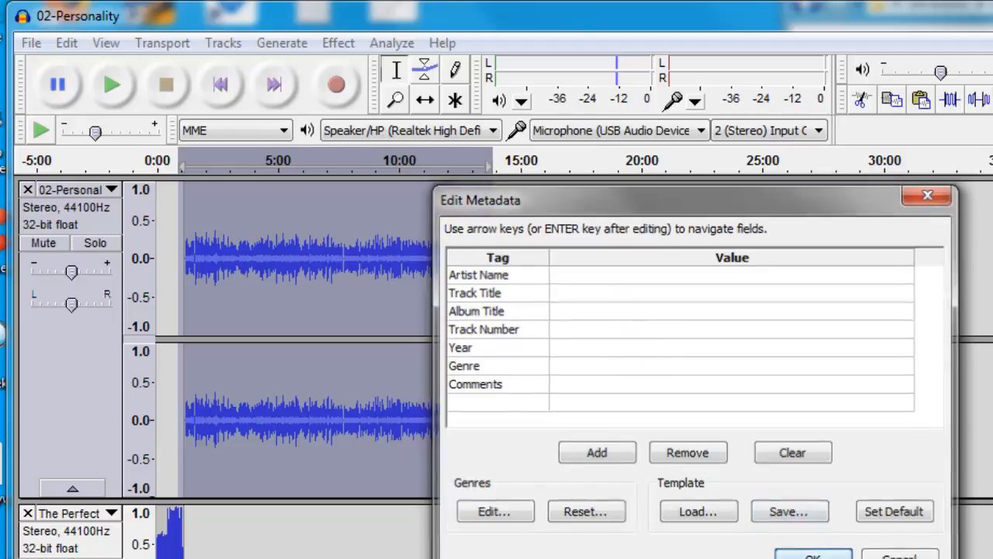
left_click(801, 553)
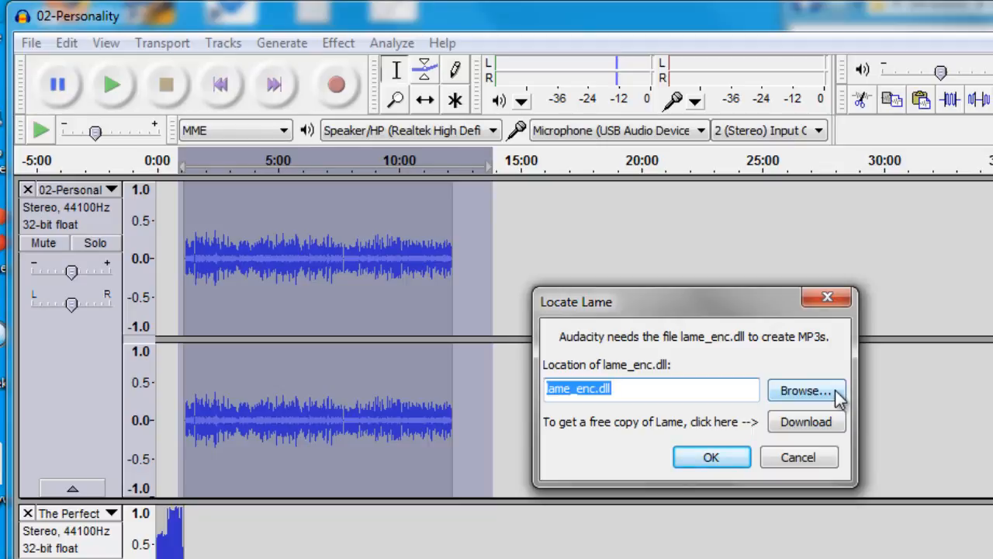
Open the LAME MP3 encoder download help in the web browser and go to the Windows downloads on the LAME download page
left_click(800, 427)
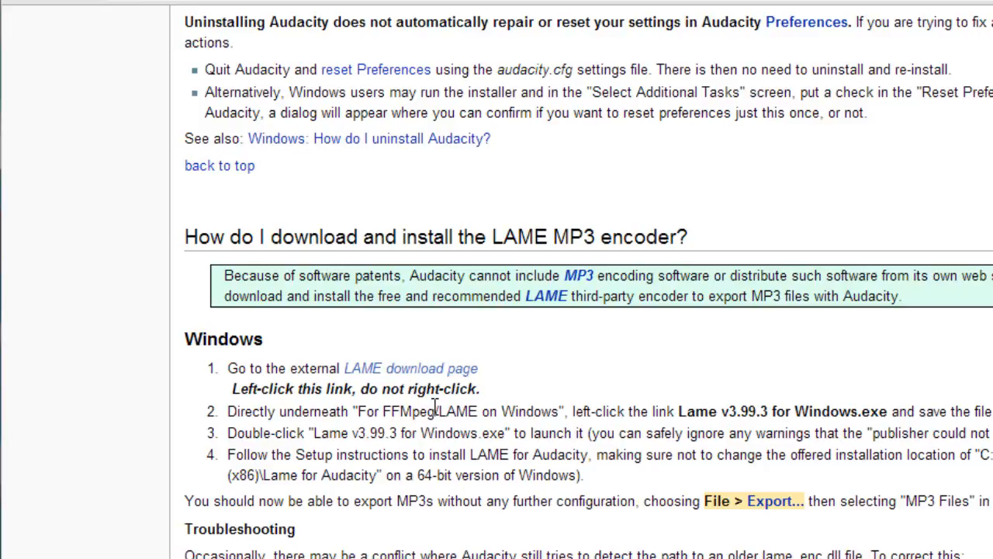
scroll(436, 407, "down", 5)
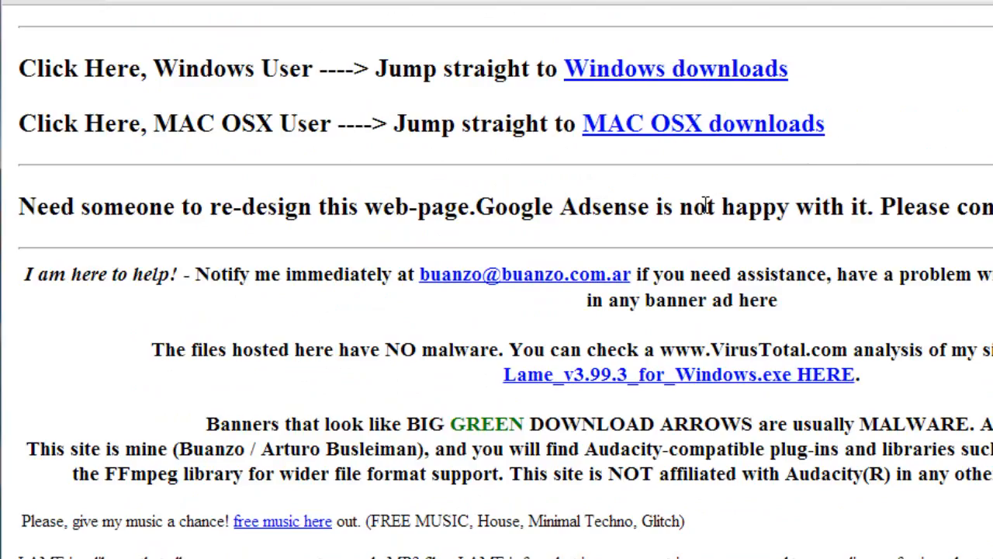
left_click(718, 69)
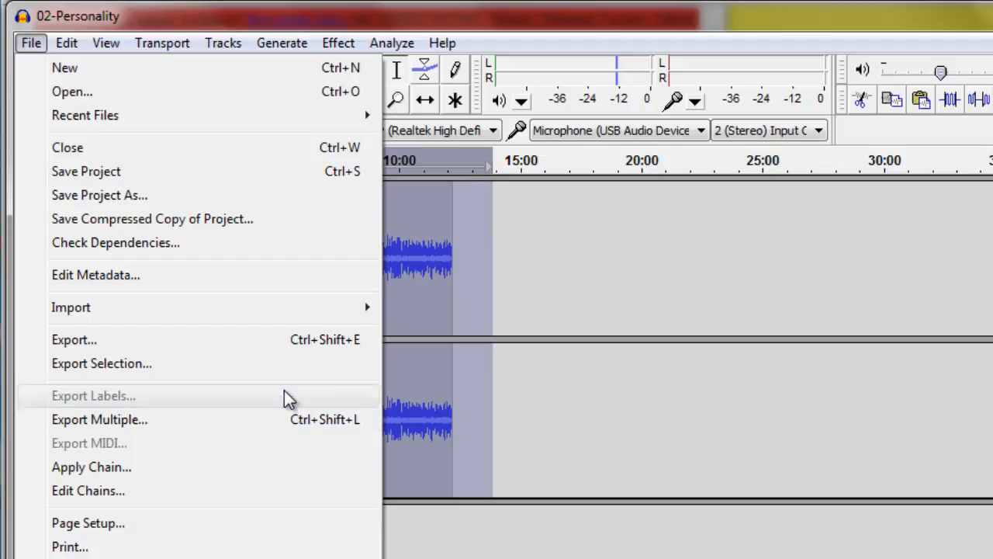
Export the project again as the MP3 file 02-Personality, replacing the existing file and leaving the metadata blank
left_click(302, 342)
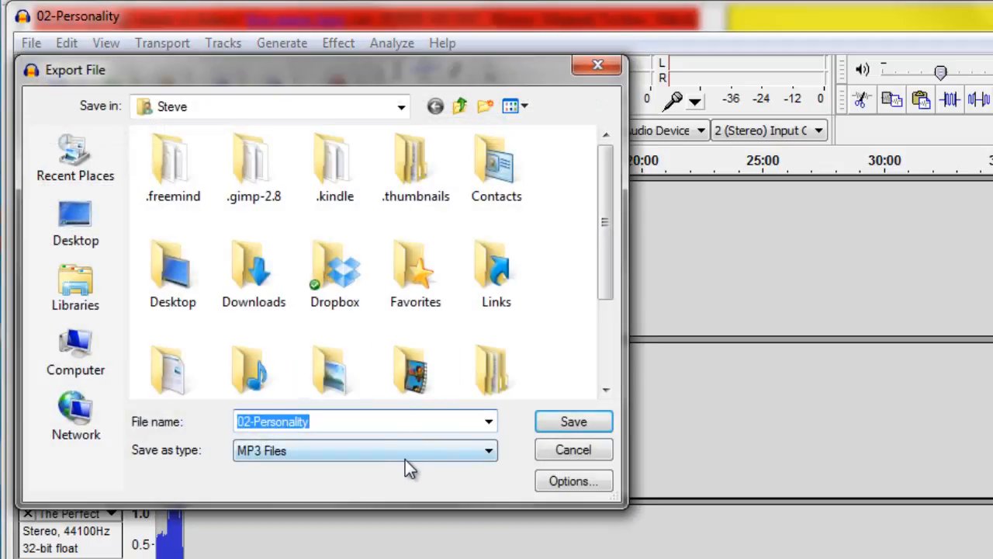
left_click(607, 424)
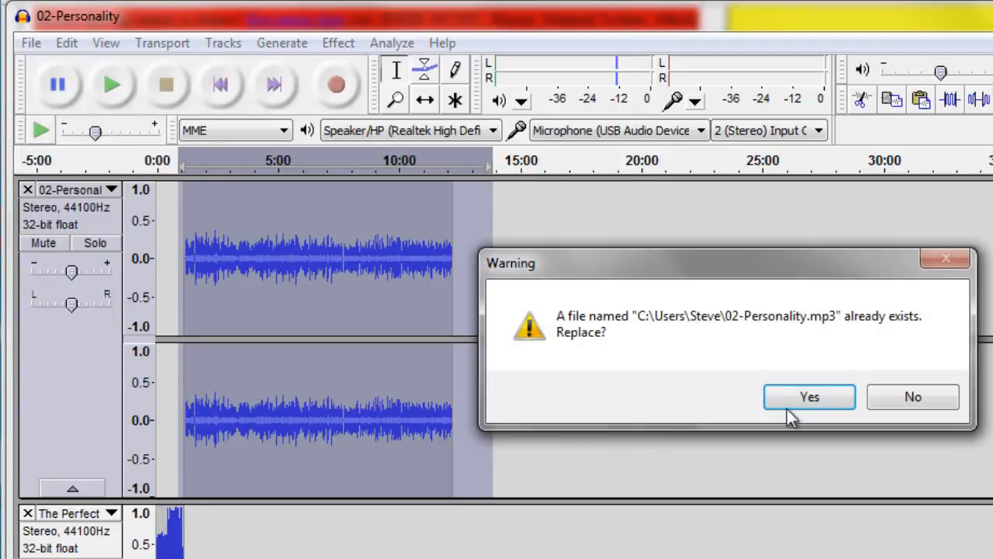
left_click(807, 417)
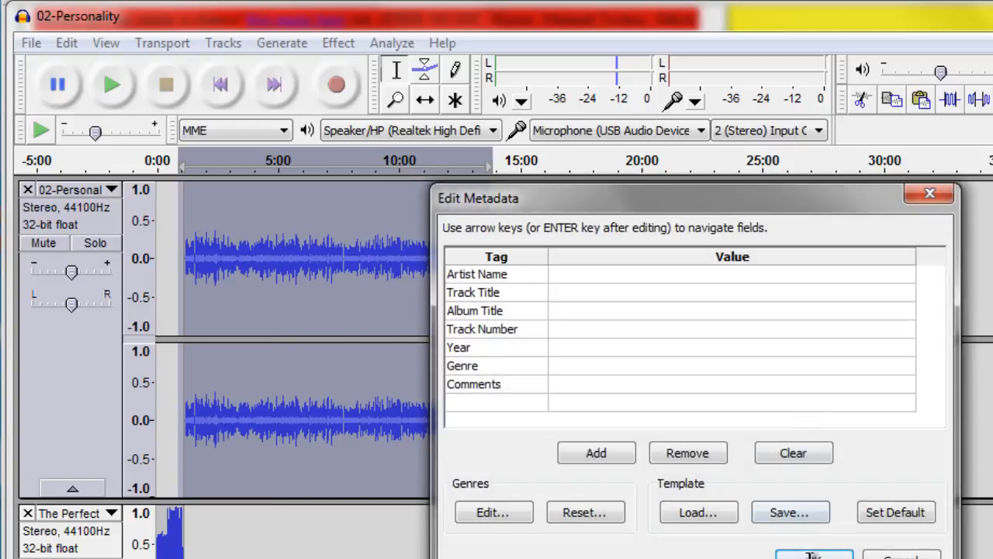
left_click(806, 554)
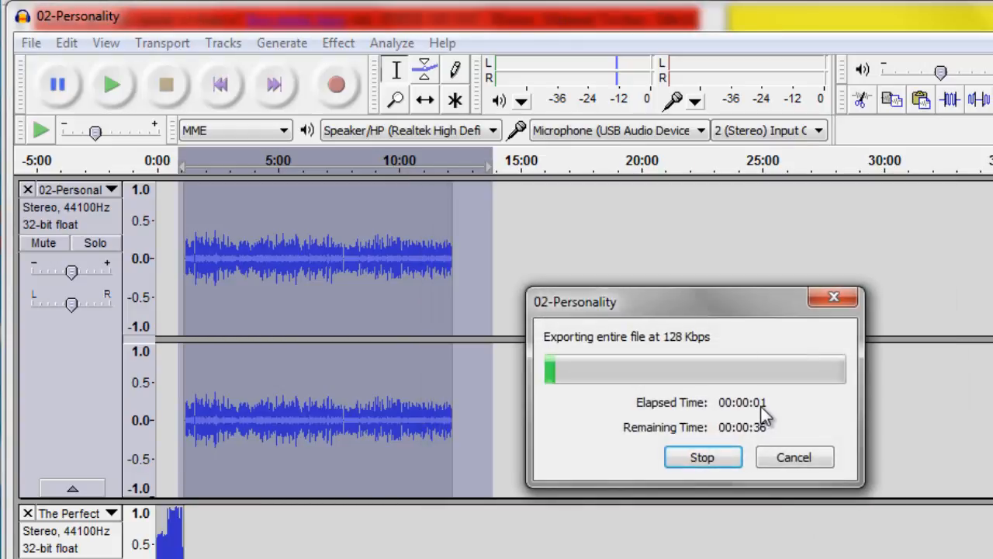